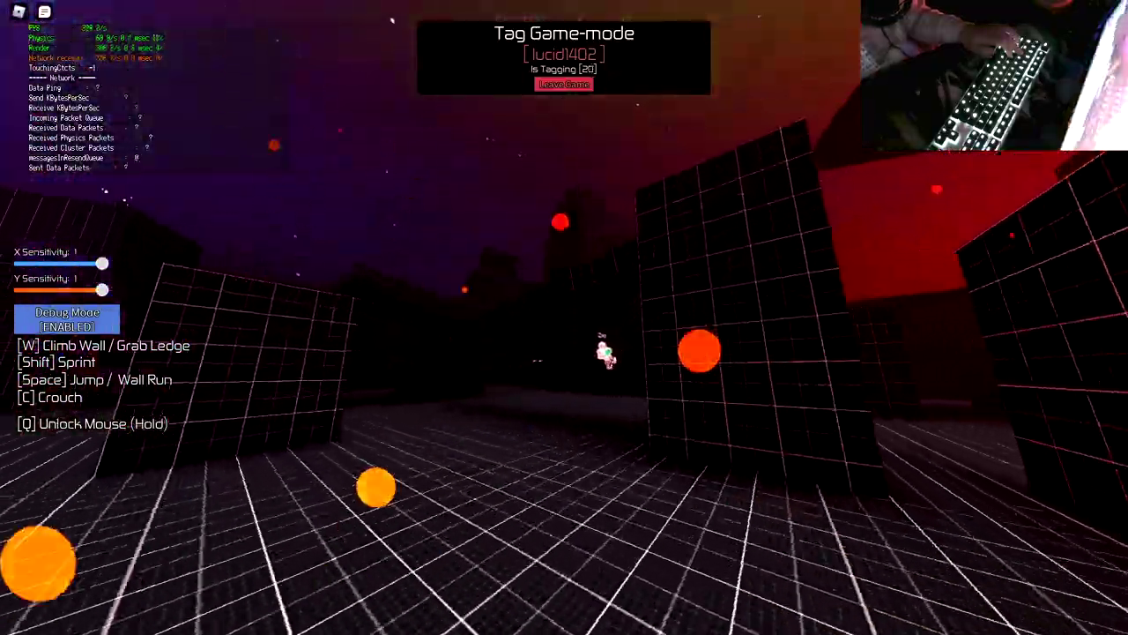
Step: Run alongside the climbing player toward the distant towers, climb above the grid wall, then drop back down
{"action": "key", "text": "w"}
{"action": "key", "text": "space"}
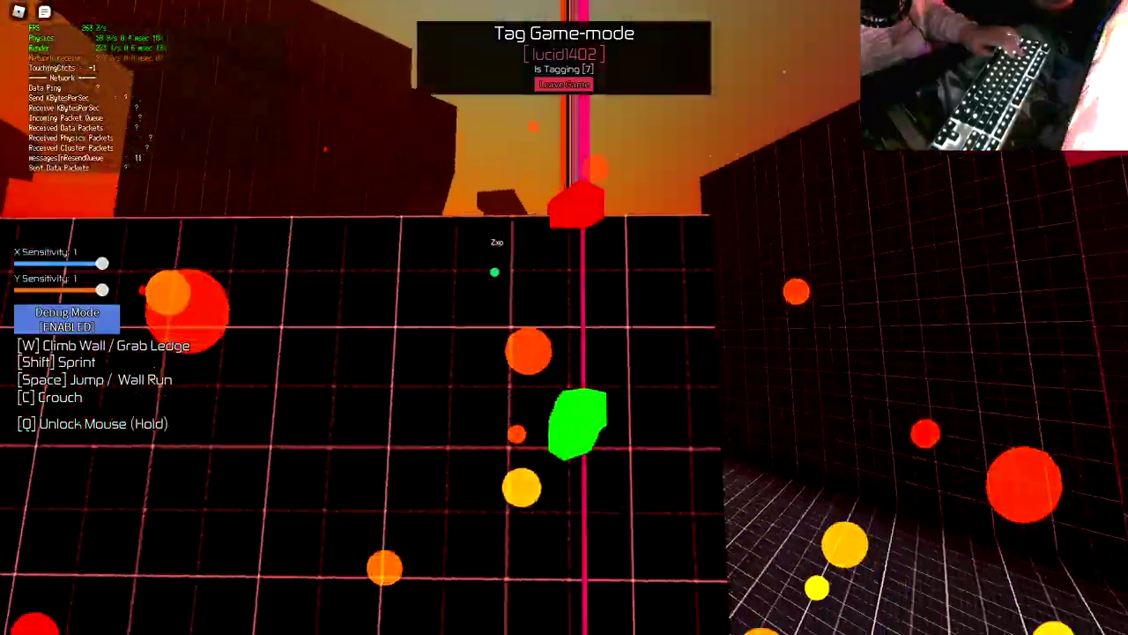
{"action": "key", "text": "w"}
{"action": "key", "text": "w"}
{"action": "key", "text": "w"}
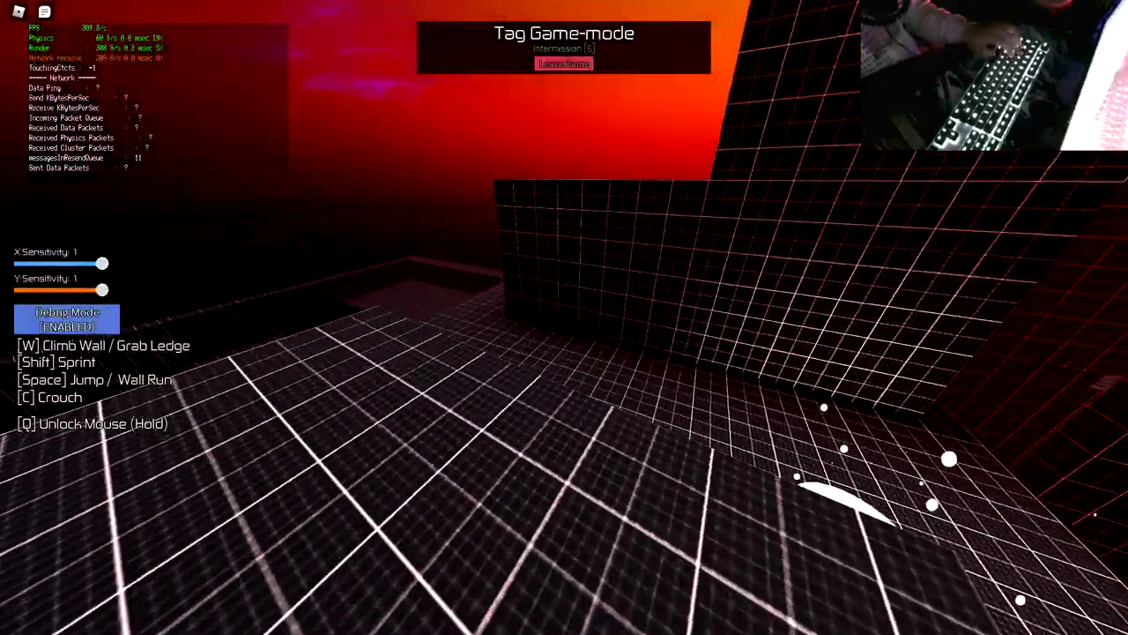
{"action": "key", "text": "w"}
{"action": "key", "text": "w"}
{"action": "key", "text": "w"}
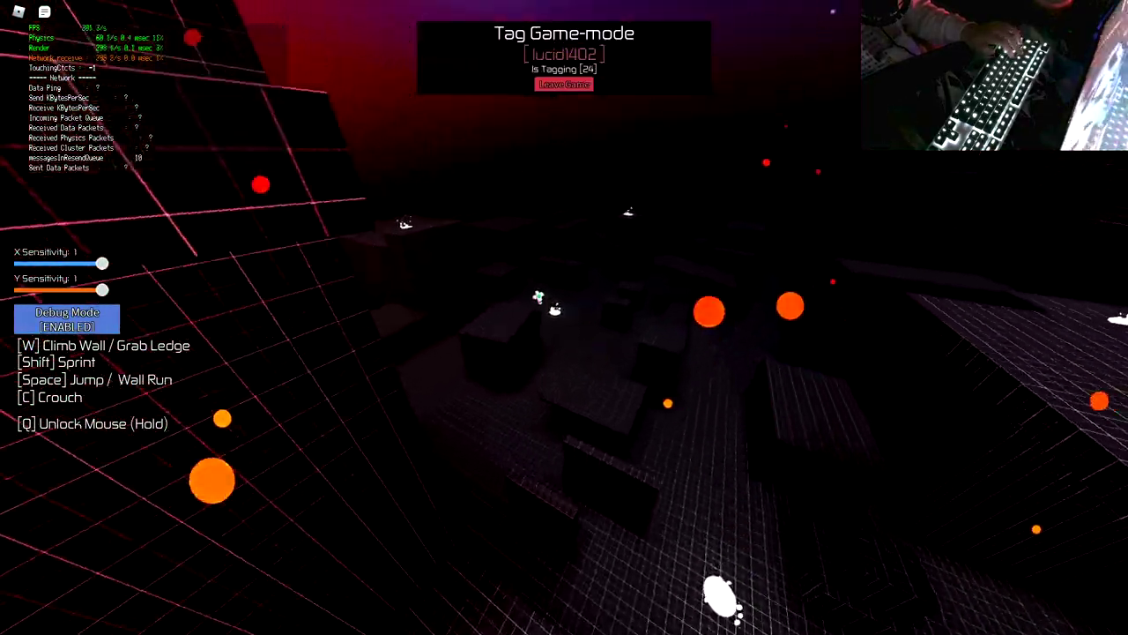
Step: Drop to the arena floor, vault the block, climb a wall and advance along the grid corridor
{"action": "key", "text": "w"}
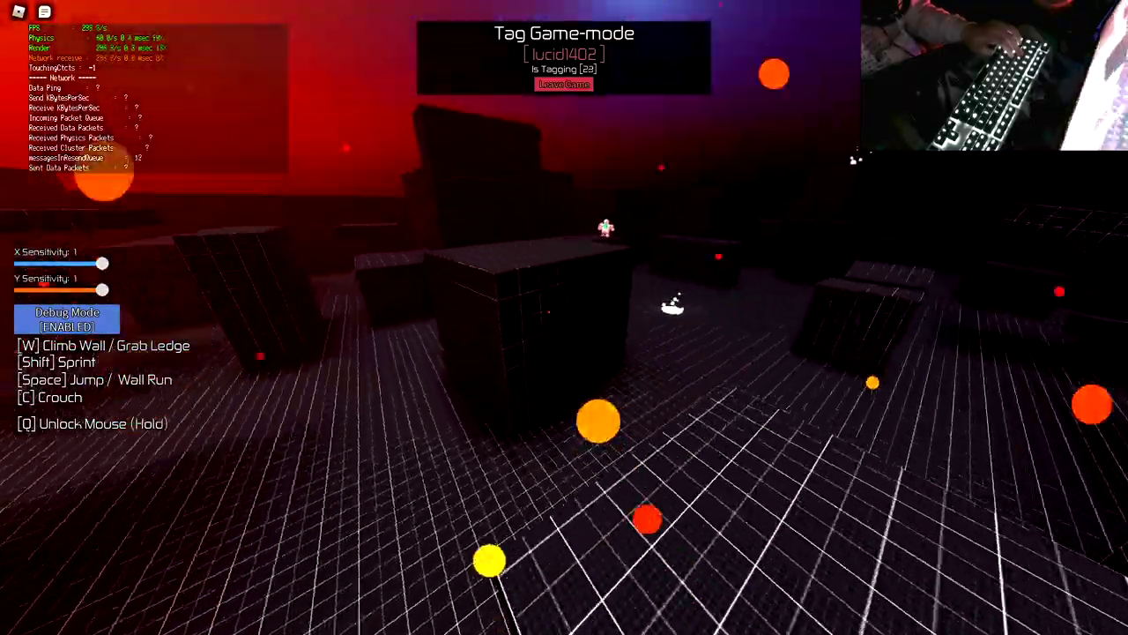
{"action": "key", "text": "w"}
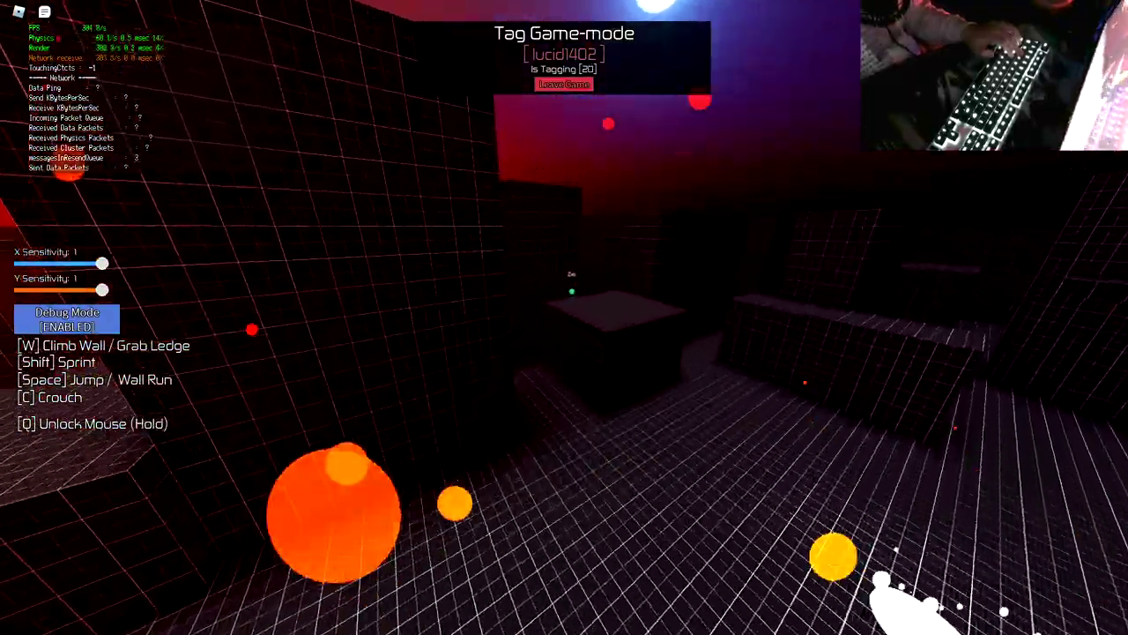
{"action": "key", "text": "w"}
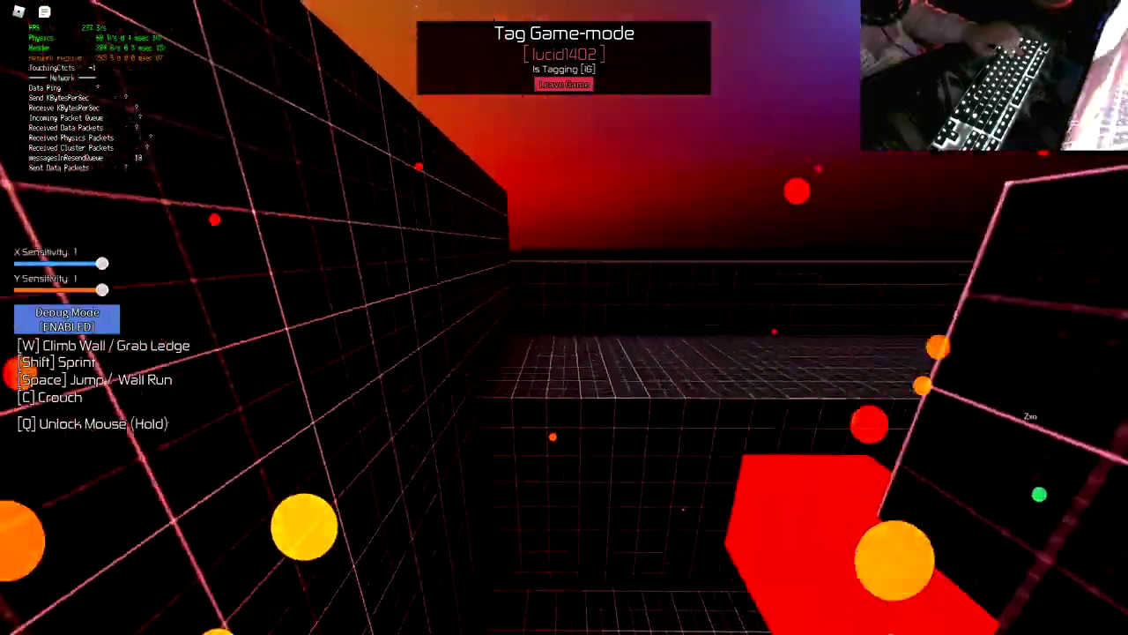
{"action": "key", "text": "w"}
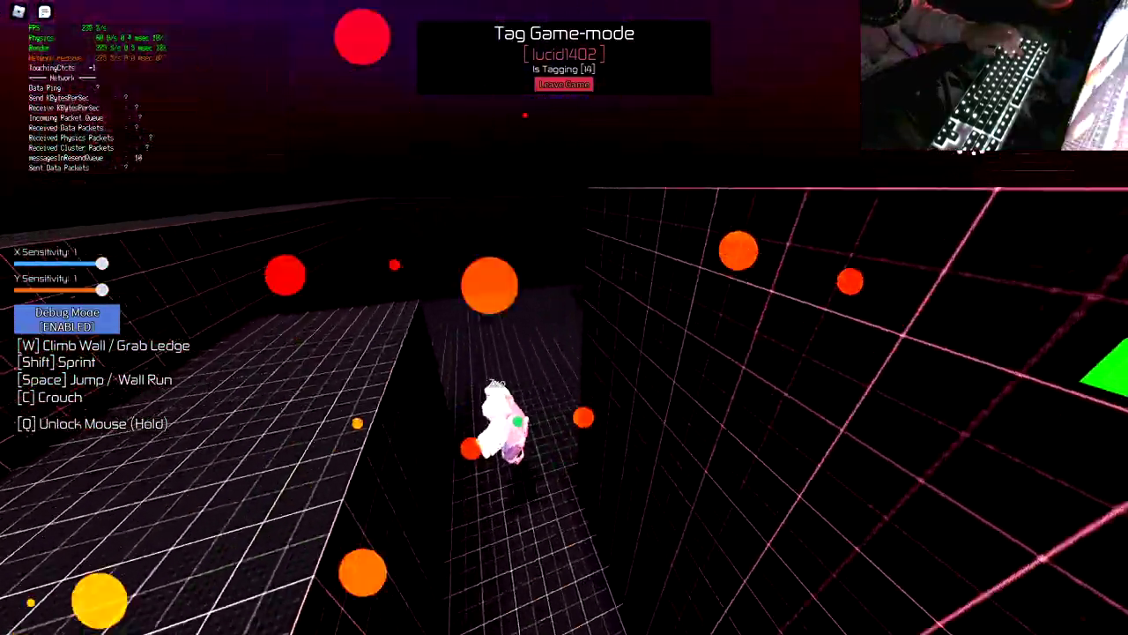
{"action": "key", "text": "w"}
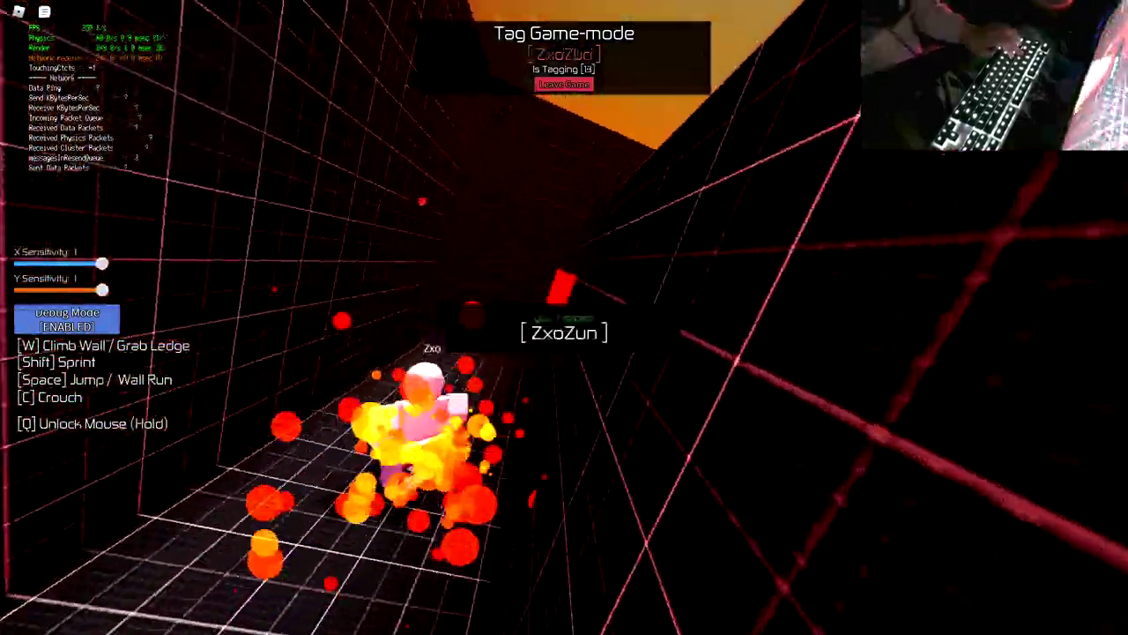
{"action": "key", "text": "w"}
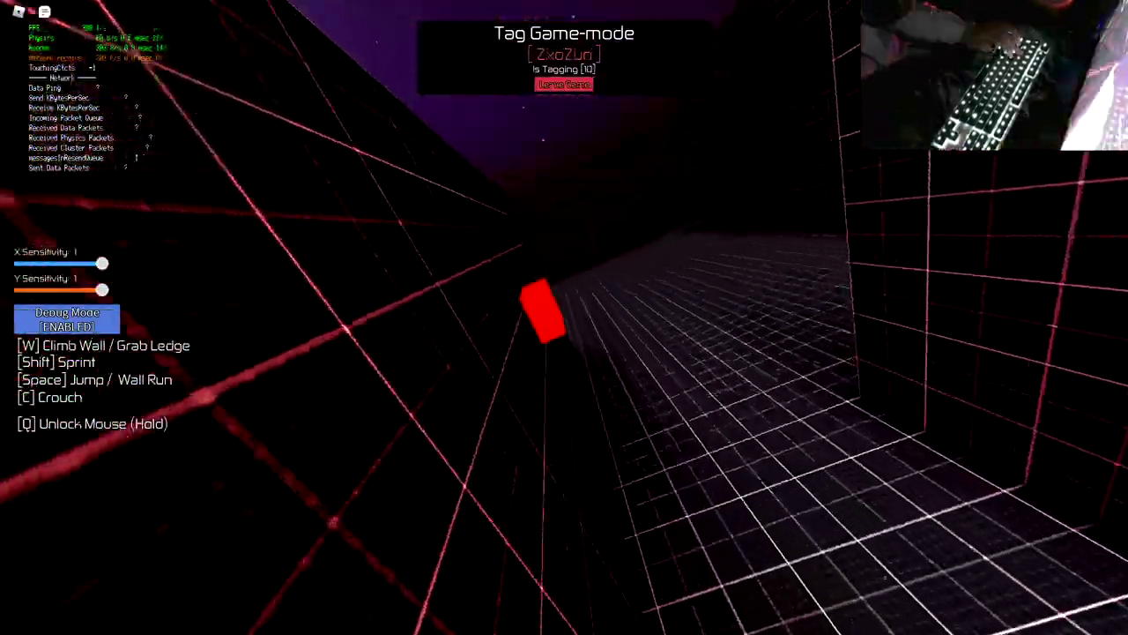
{"action": "key", "text": "w"}
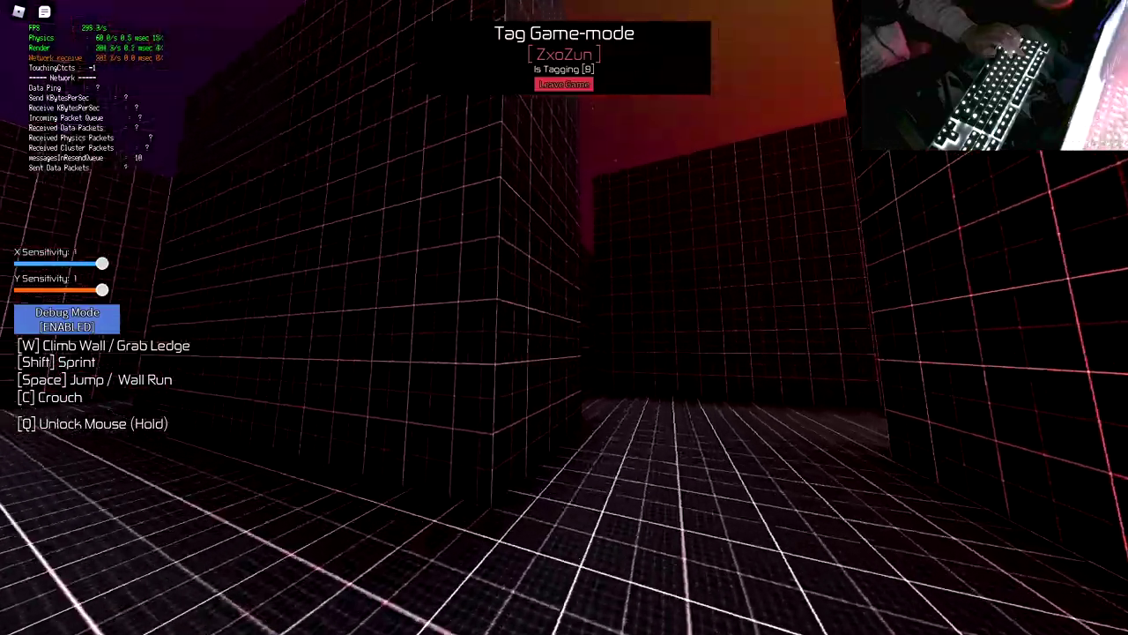
{"action": "key", "text": "w"}
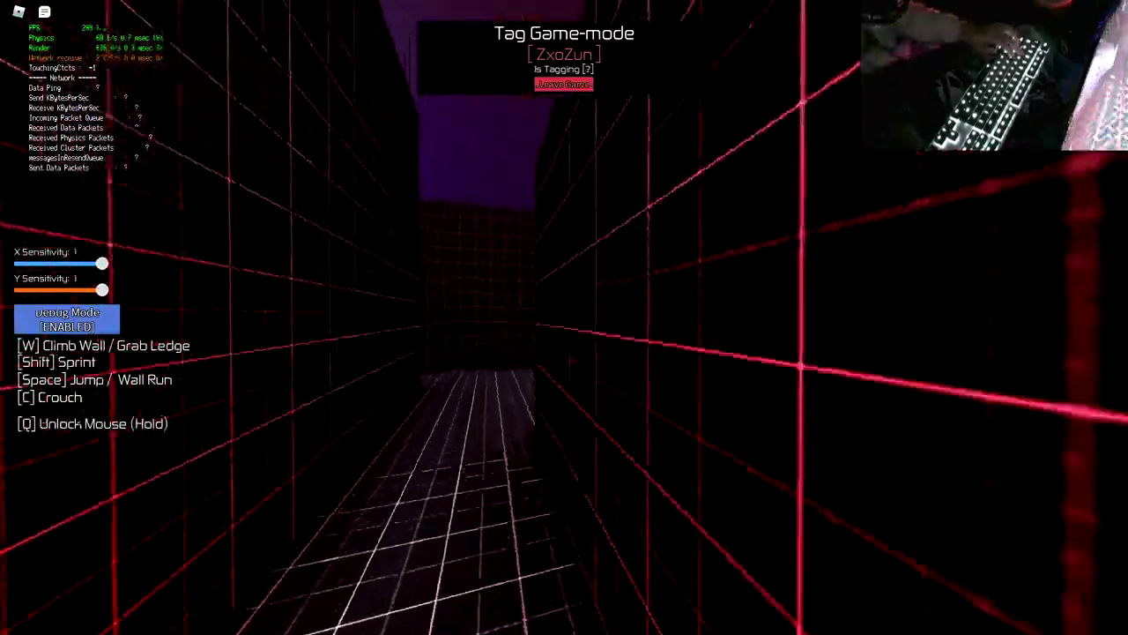
{"action": "key", "text": "w"}
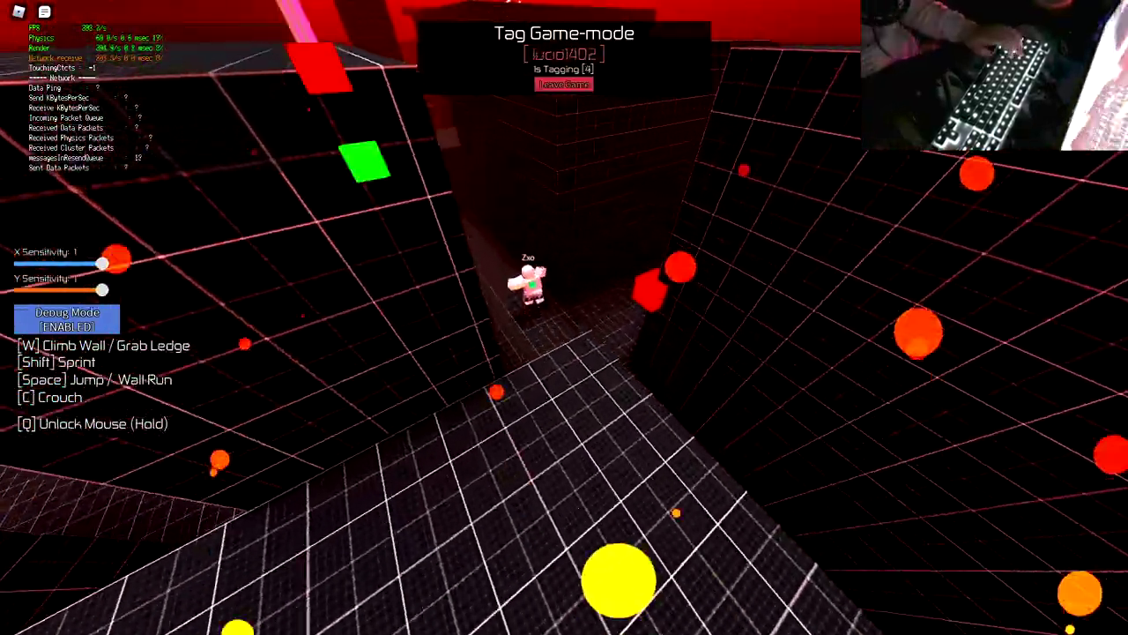
{"action": "key", "text": "w"}
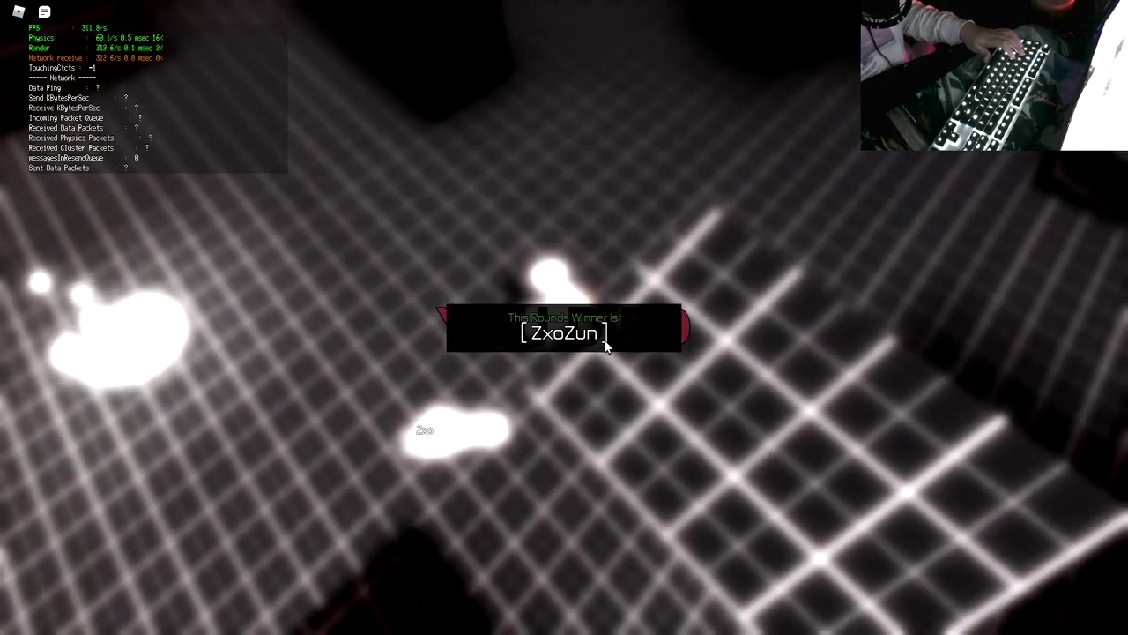
Step: Climb the wall onto the platform area and cross toward the hovering slab as the round starts
{"action": "key", "text": "w"}
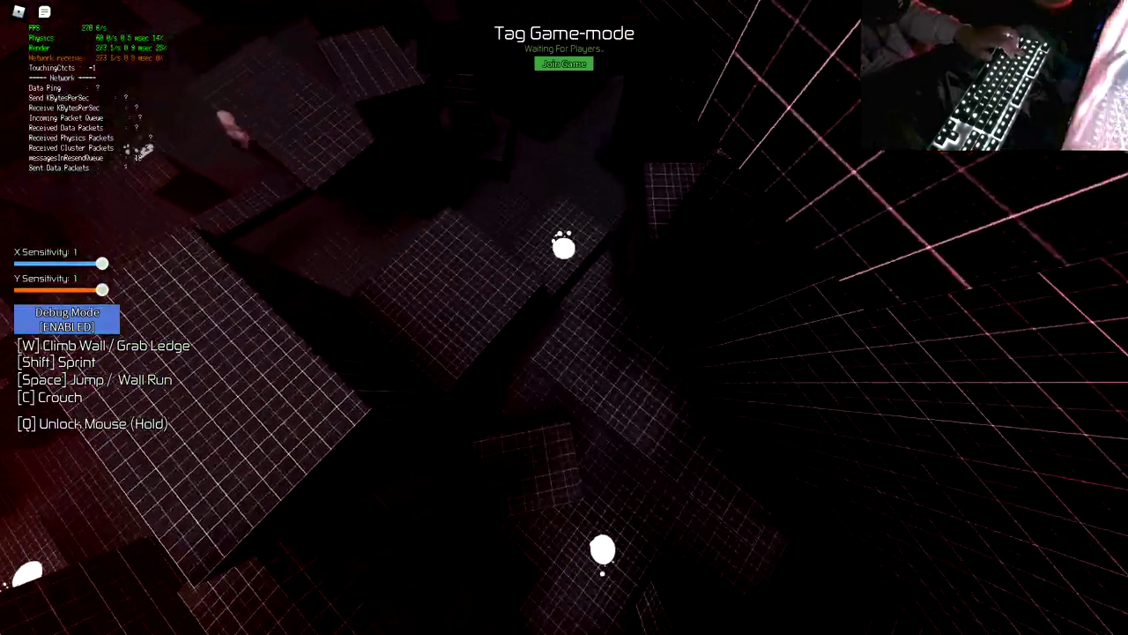
{"action": "key", "text": "w"}
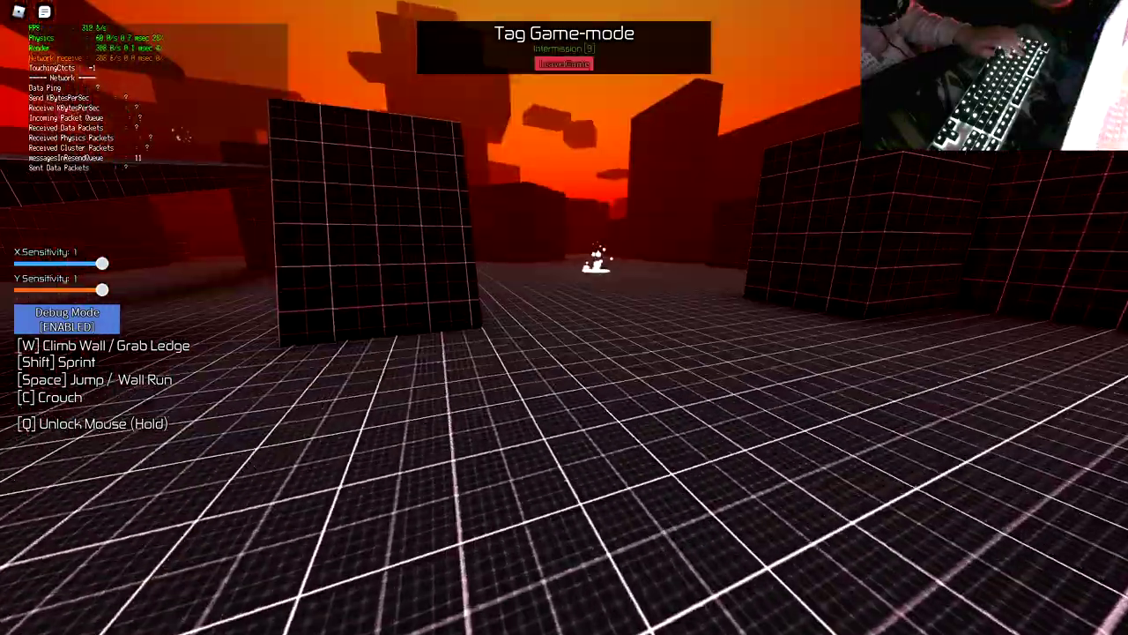
{"action": "key", "text": "w"}
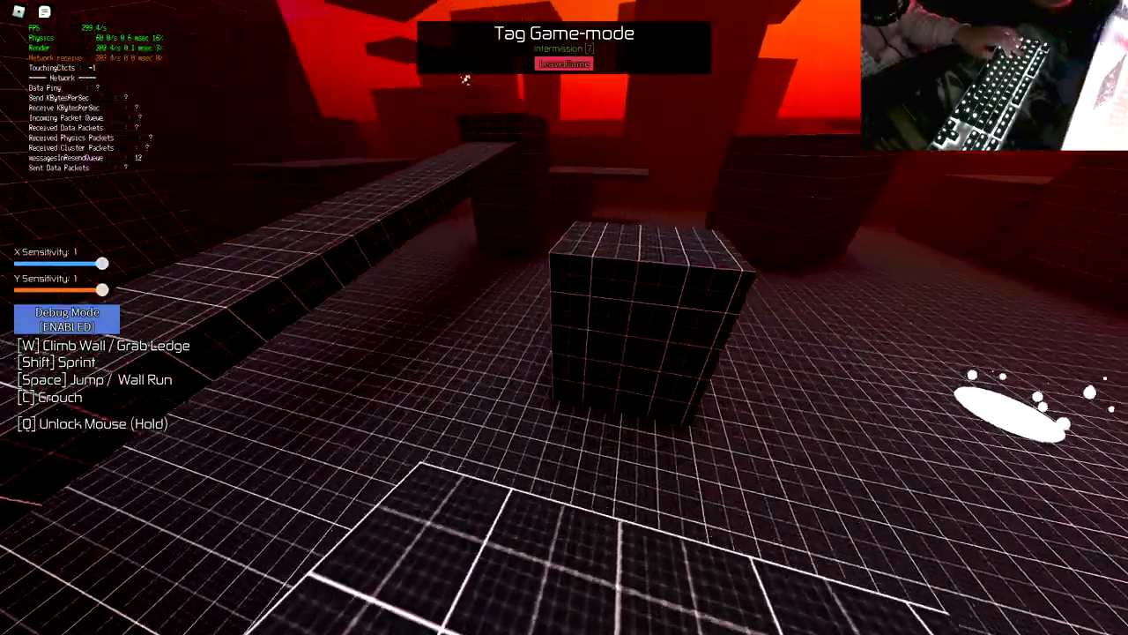
{"action": "key", "text": "w"}
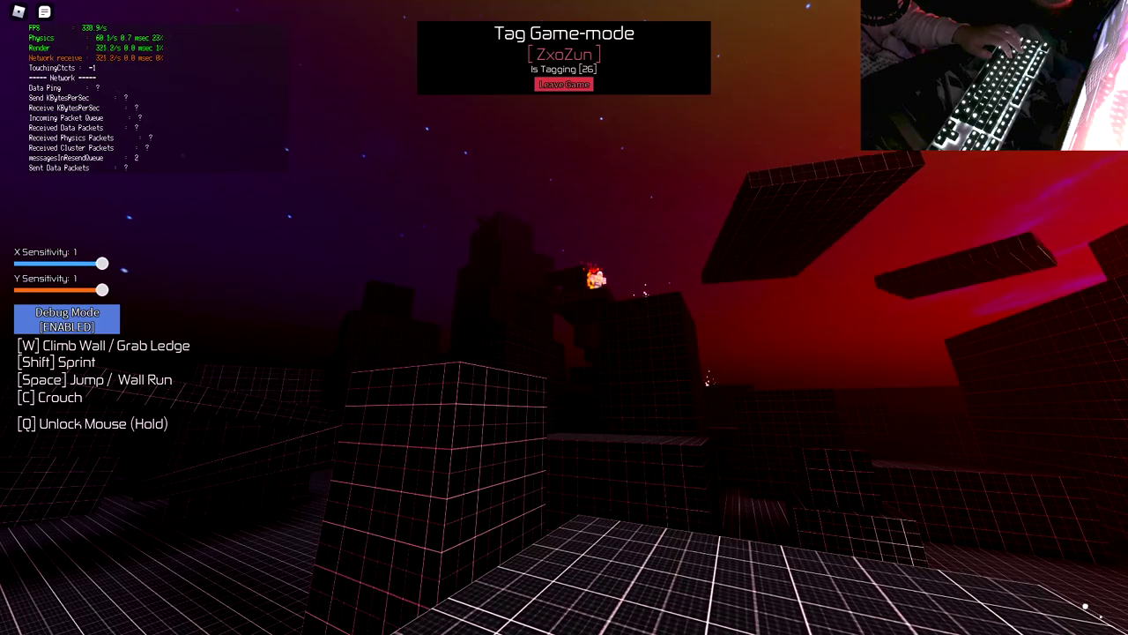
{"action": "key", "text": "w"}
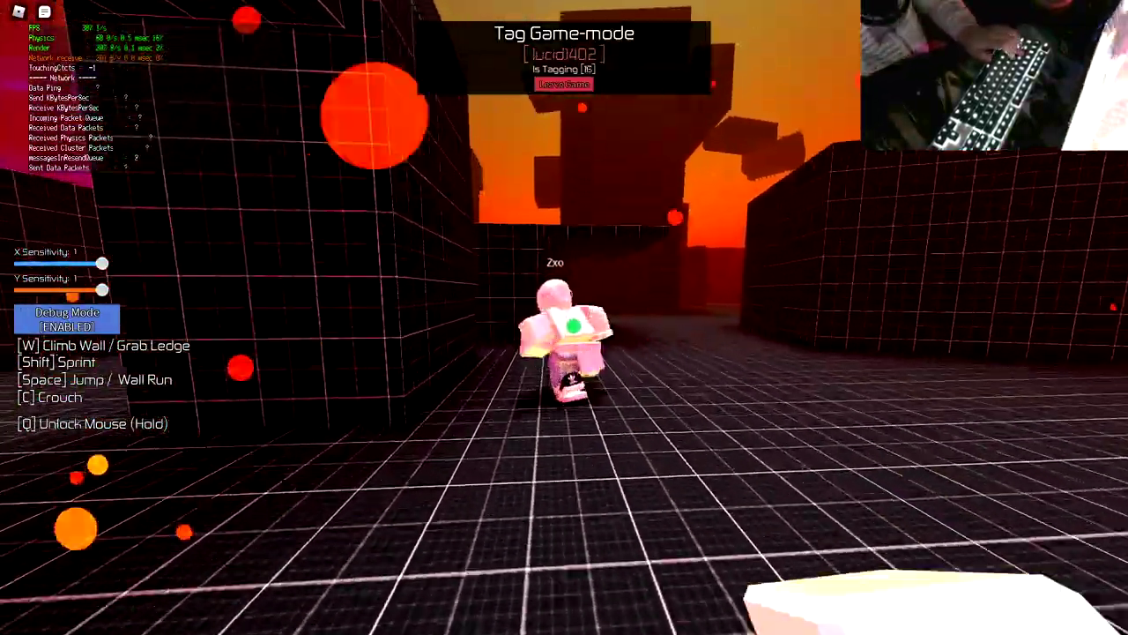
Step: Tag lucid1402, then wall-run onto the raised area and climb atop the gridded block
{"action": "key", "text": "w"}
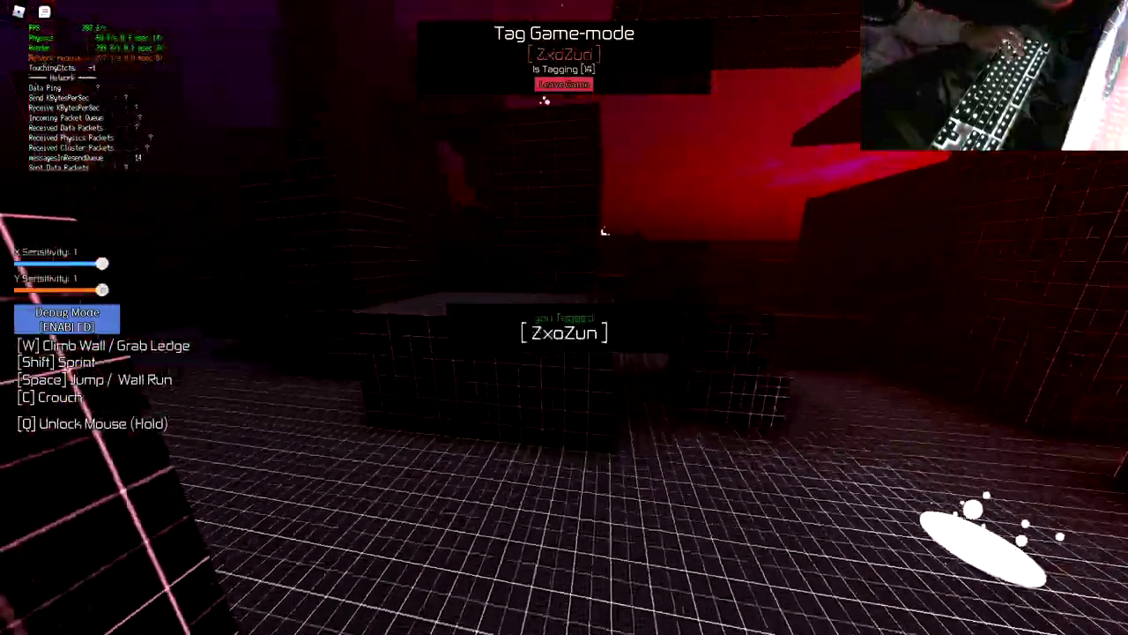
{"action": "key", "text": "w"}
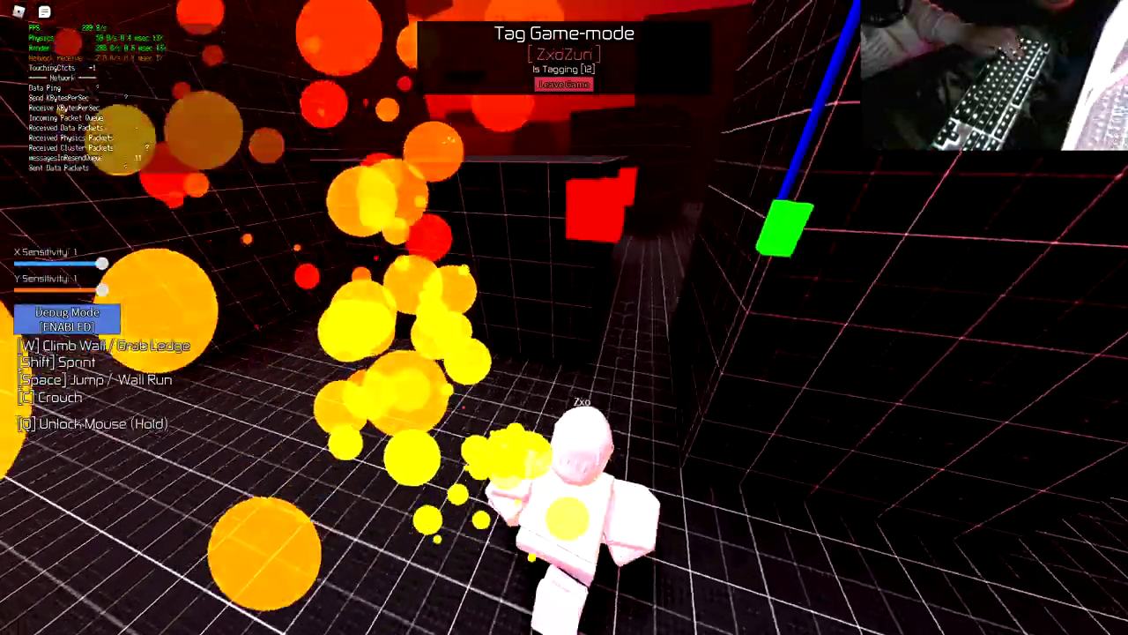
{"action": "key", "text": "w"}
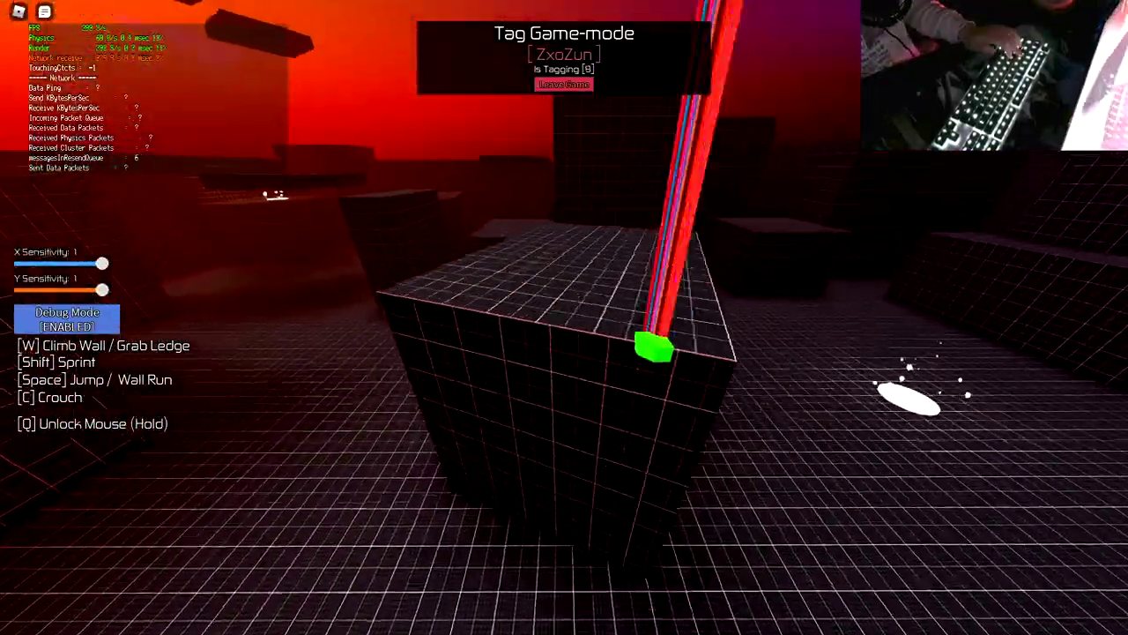
{"action": "key", "text": "w"}
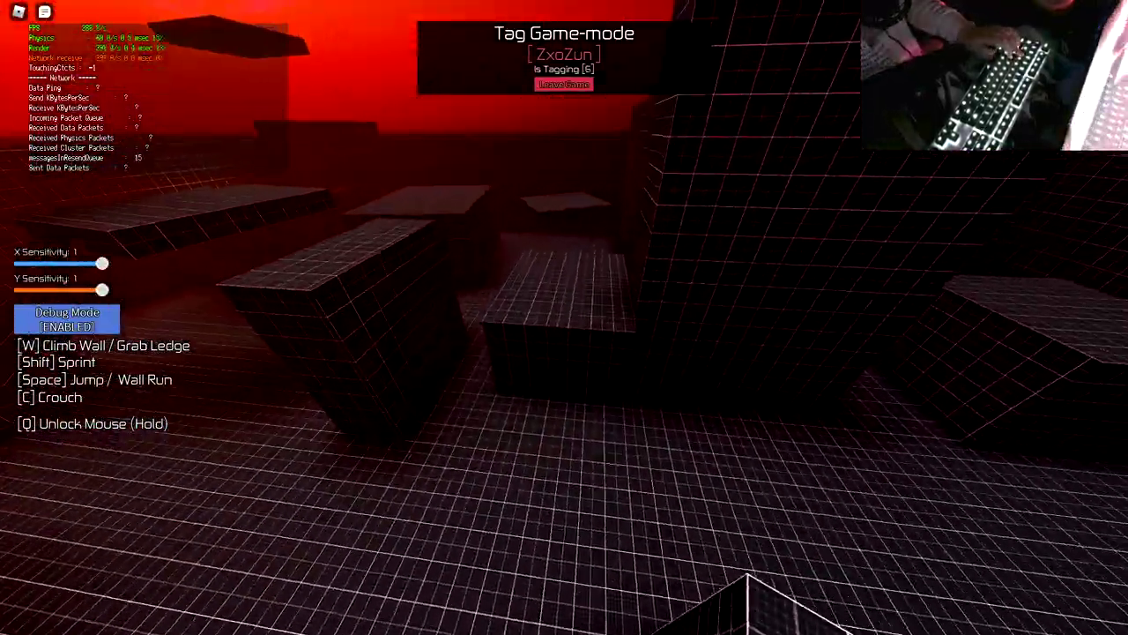
{"action": "key", "text": "w"}
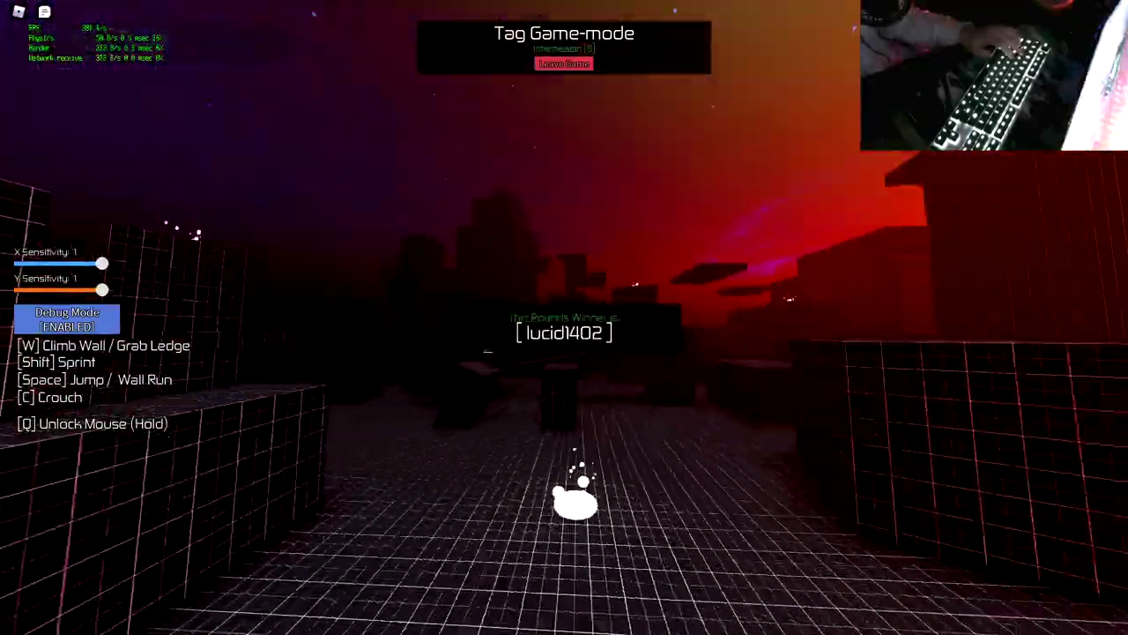
Step: Run between the gridded walls, then respawn into the new round at the sunset overlook
{"action": "key", "text": "w"}
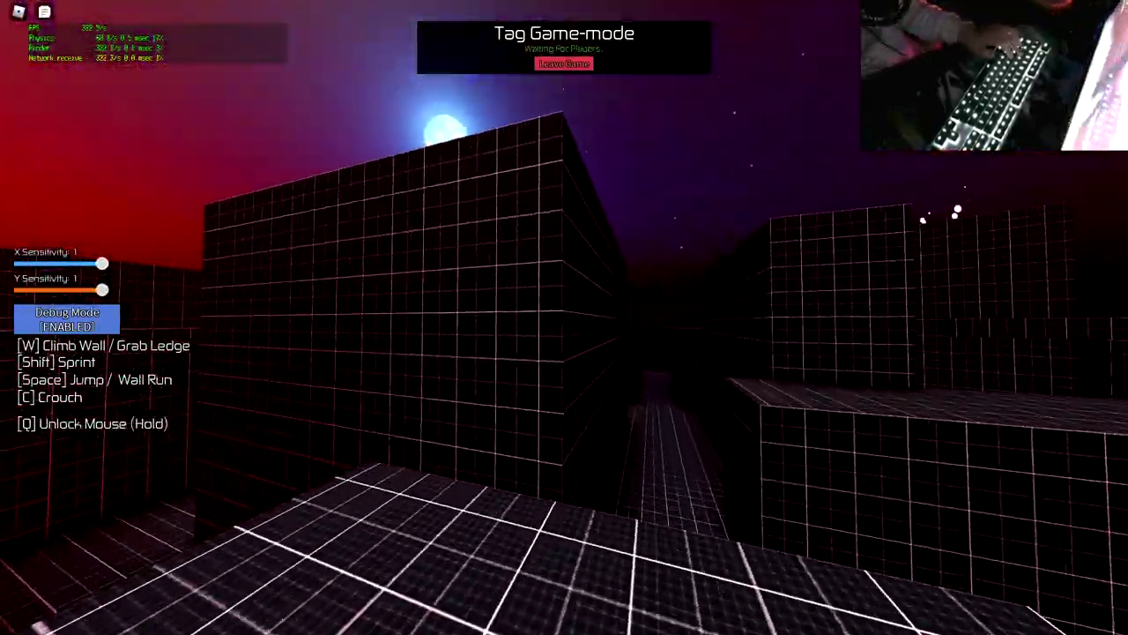
{"action": "key", "text": "shift+F3"}
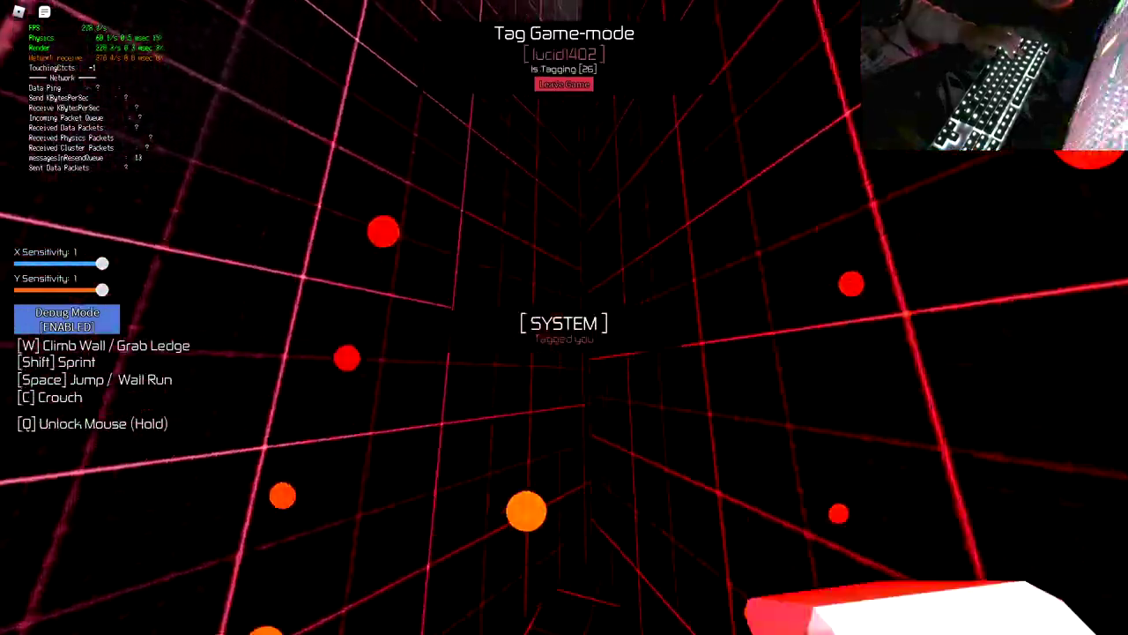
{"action": "key", "text": "w"}
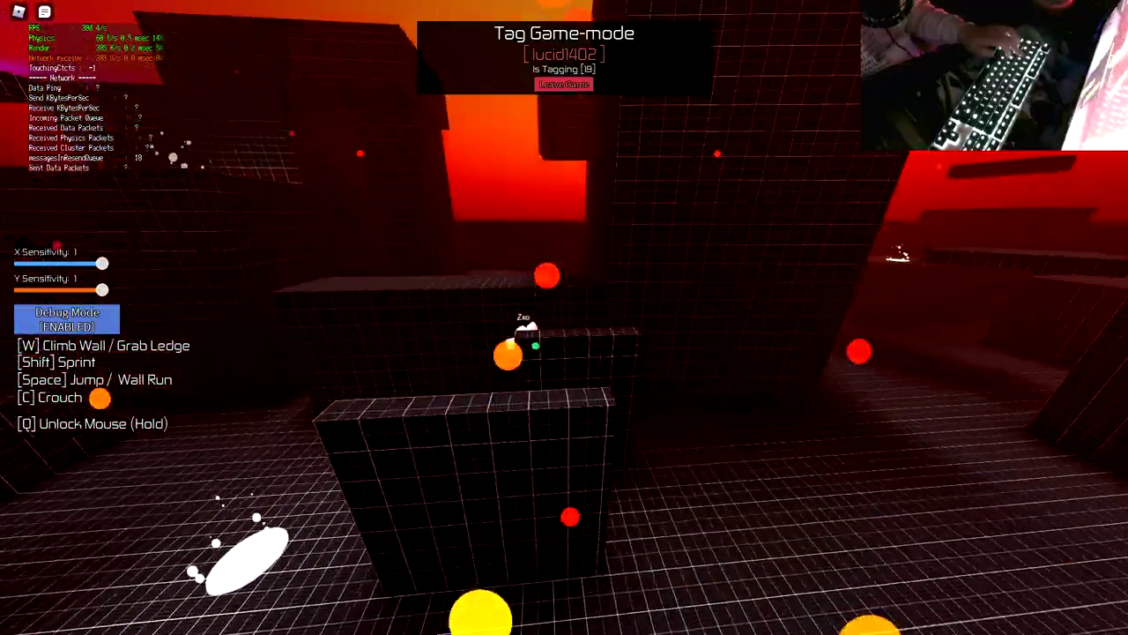
Step: Chase the other player through the red shaft and up toward the floating platforms to tag them
{"action": "key", "text": "w"}
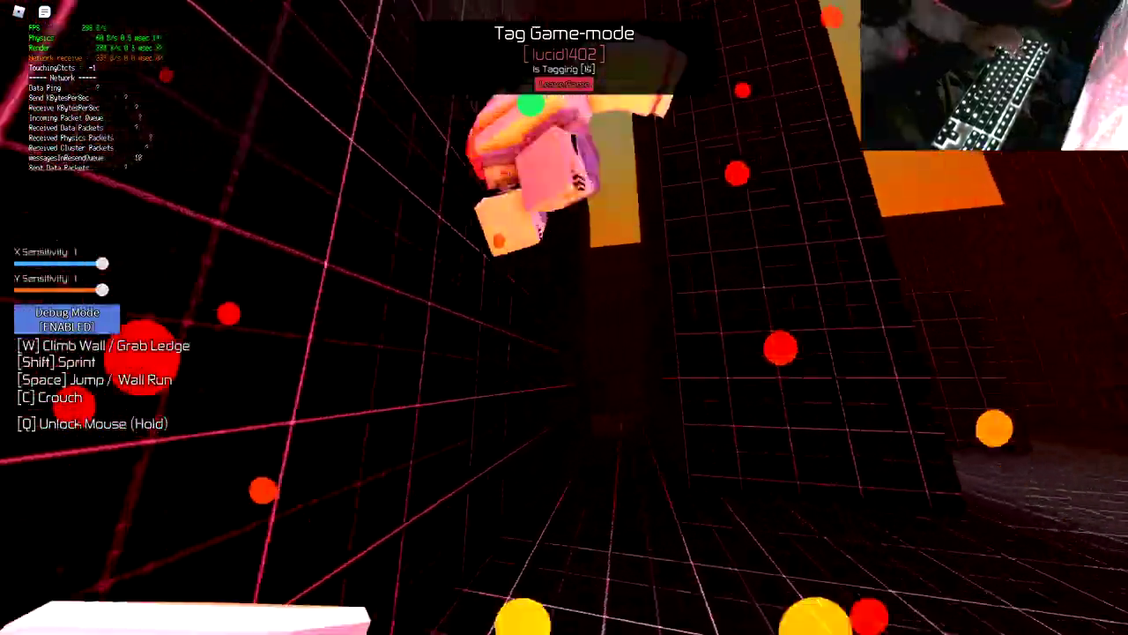
{"action": "key", "text": "w"}
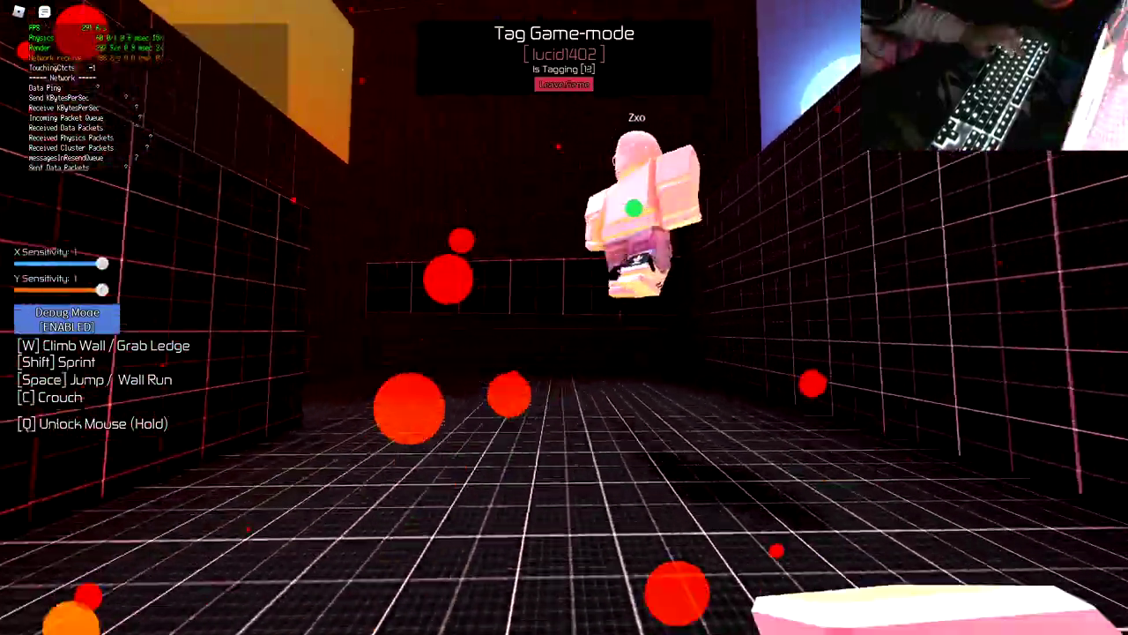
{"action": "key", "text": "w"}
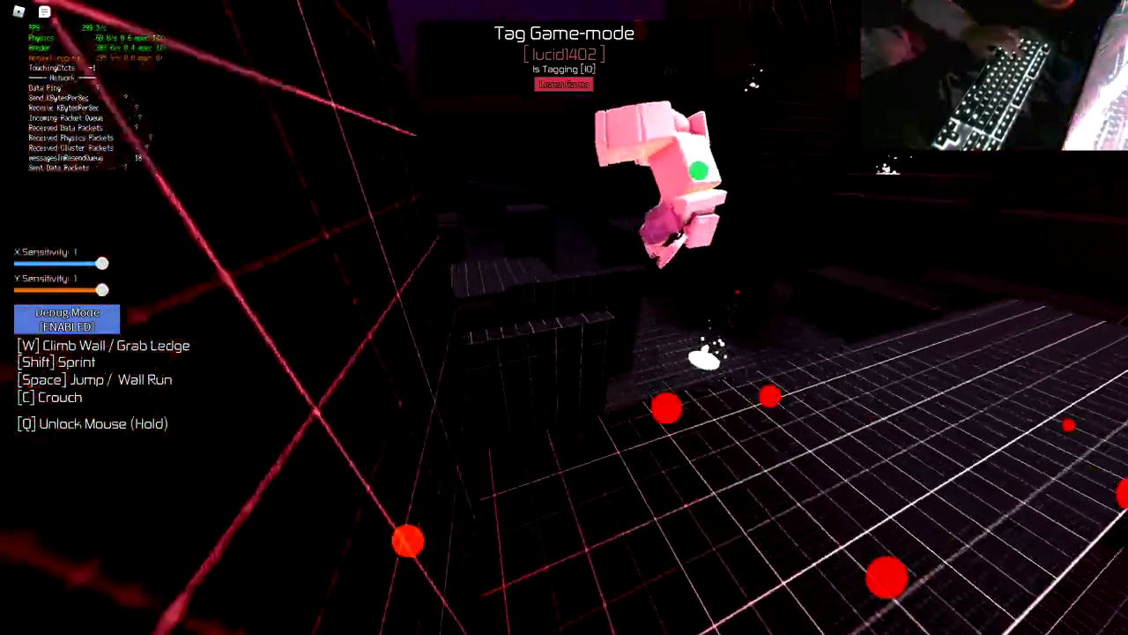
{"action": "key", "text": "w"}
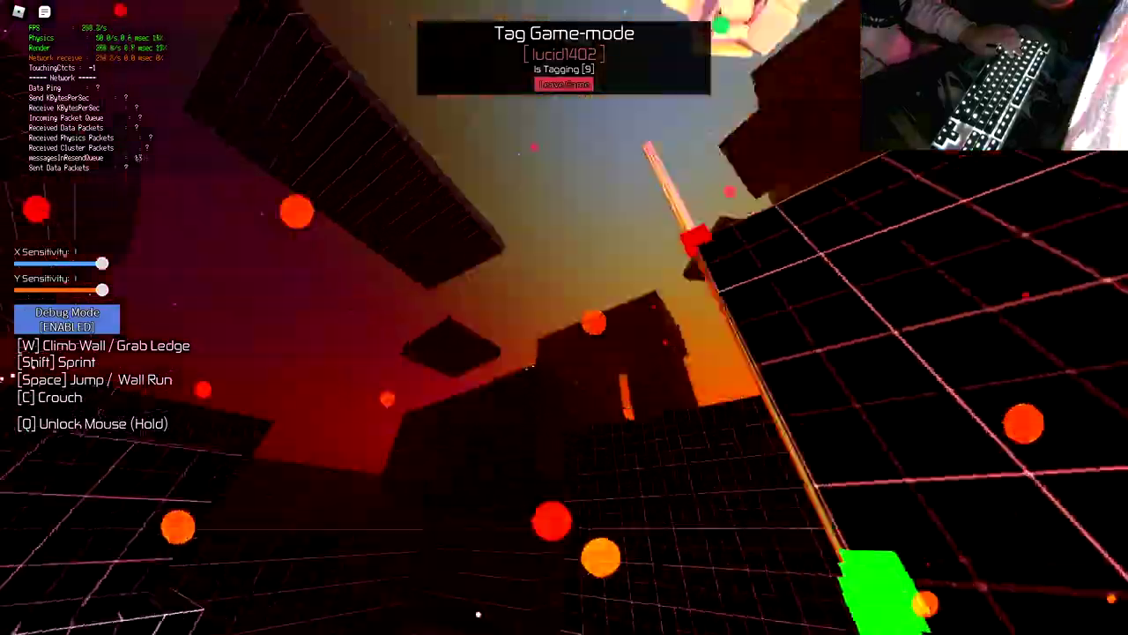
{"action": "key", "text": "w"}
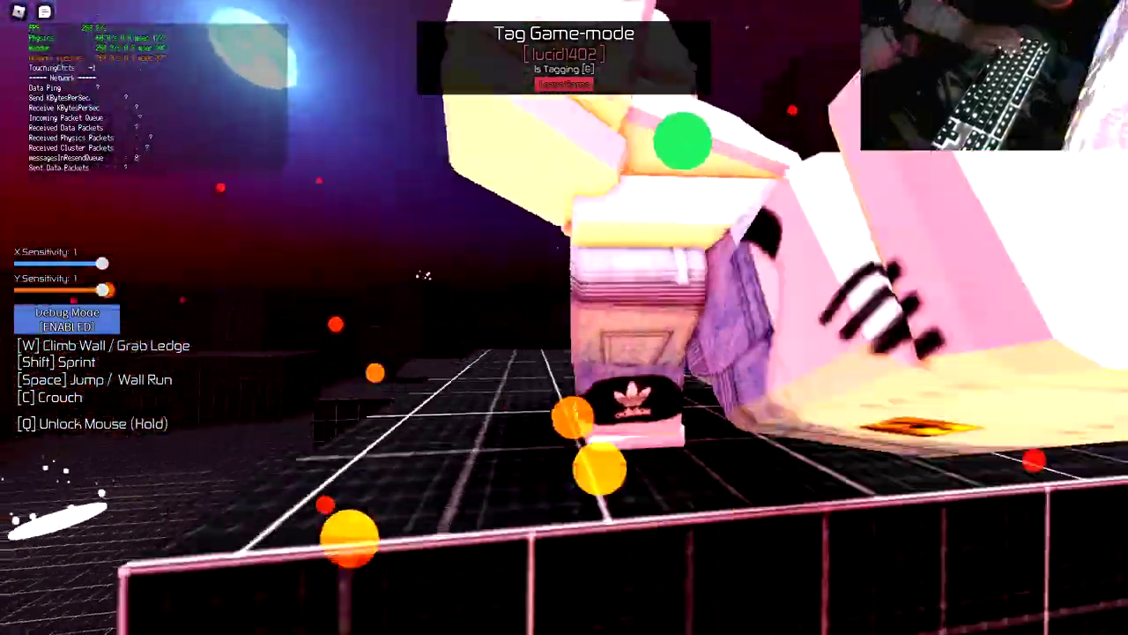
{"action": "key", "text": "w"}
{"action": "key", "text": "w"}
{"action": "key", "text": "w"}
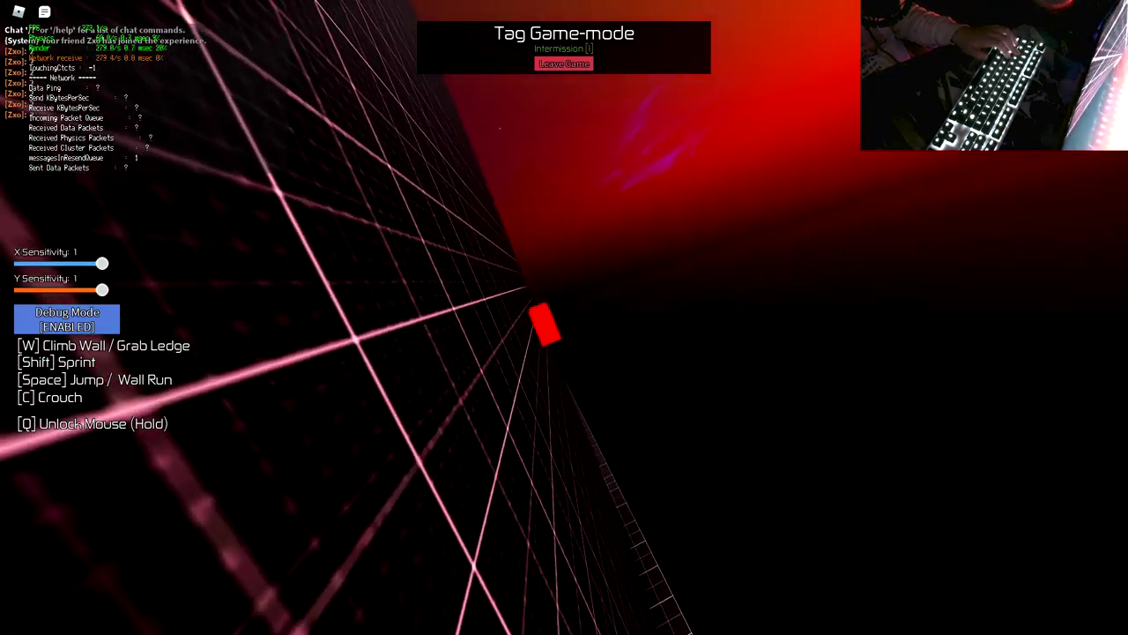
Step: Climb onto the rooftop, drop into the corridor past the green block, and wall-run the tall grid wall
{"action": "key", "text": "w"}
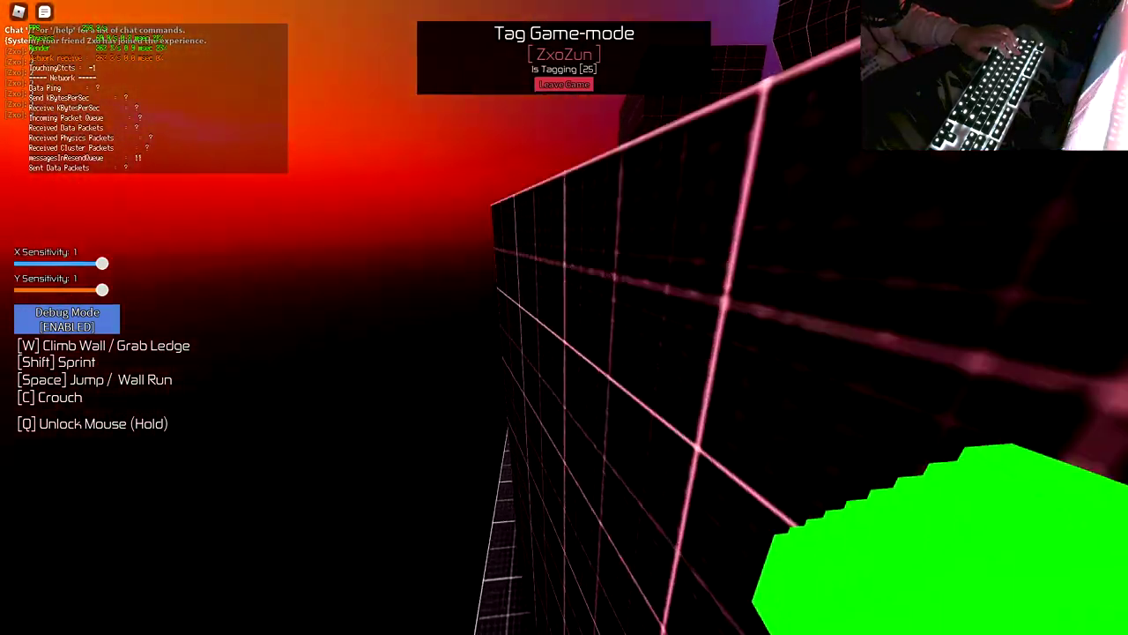
{"action": "key", "text": "space"}
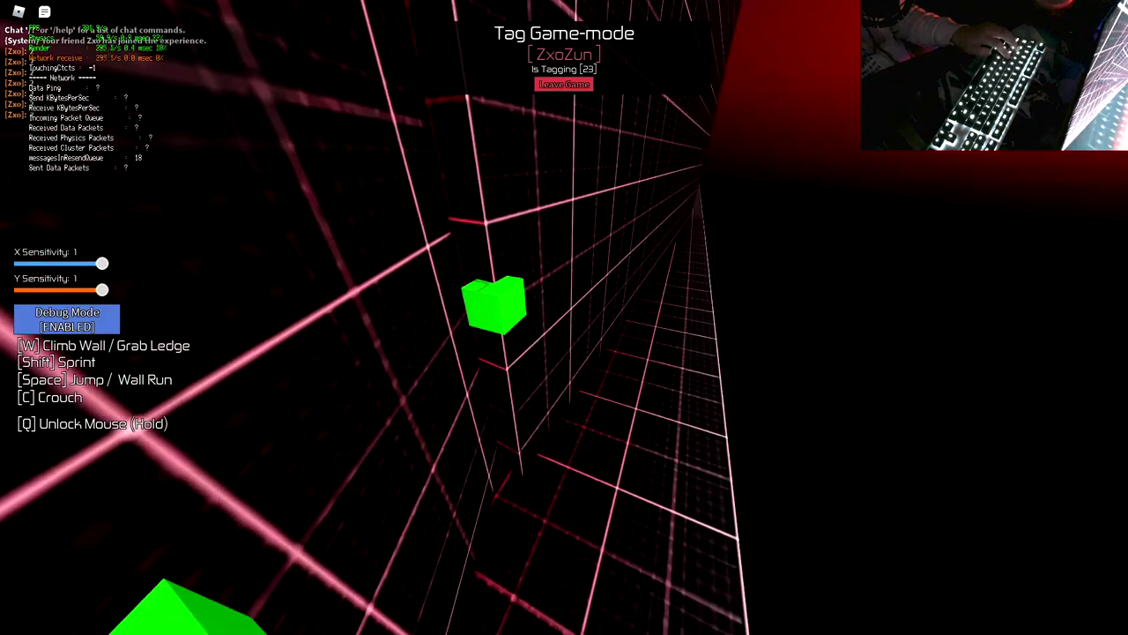
{"action": "key", "text": "w"}
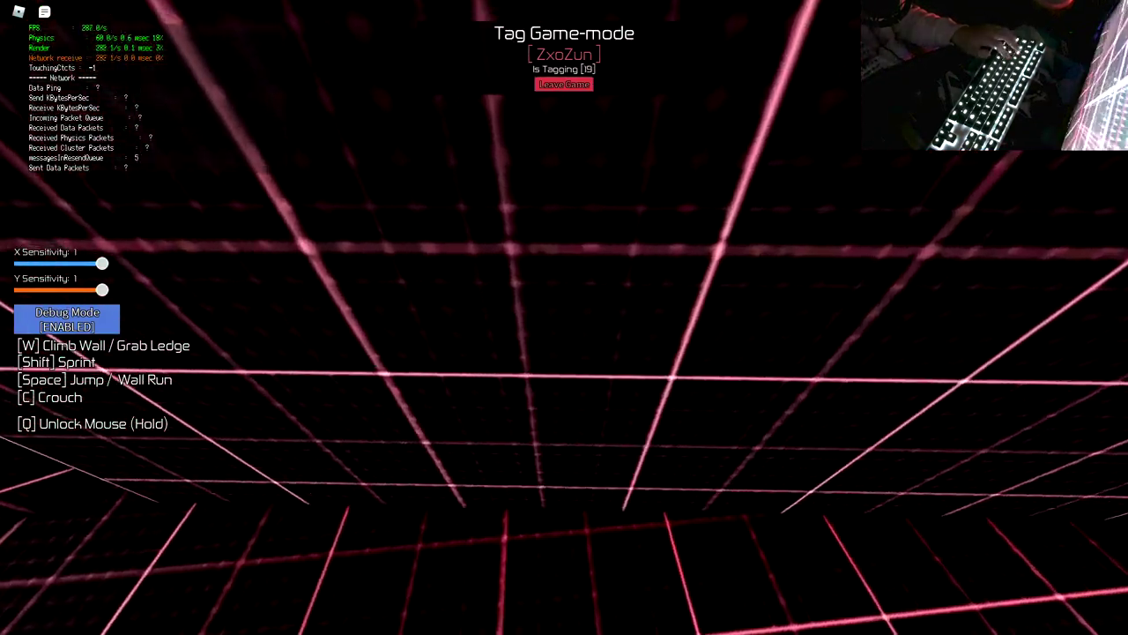
{"action": "key", "text": "space"}
{"action": "key", "text": "w"}
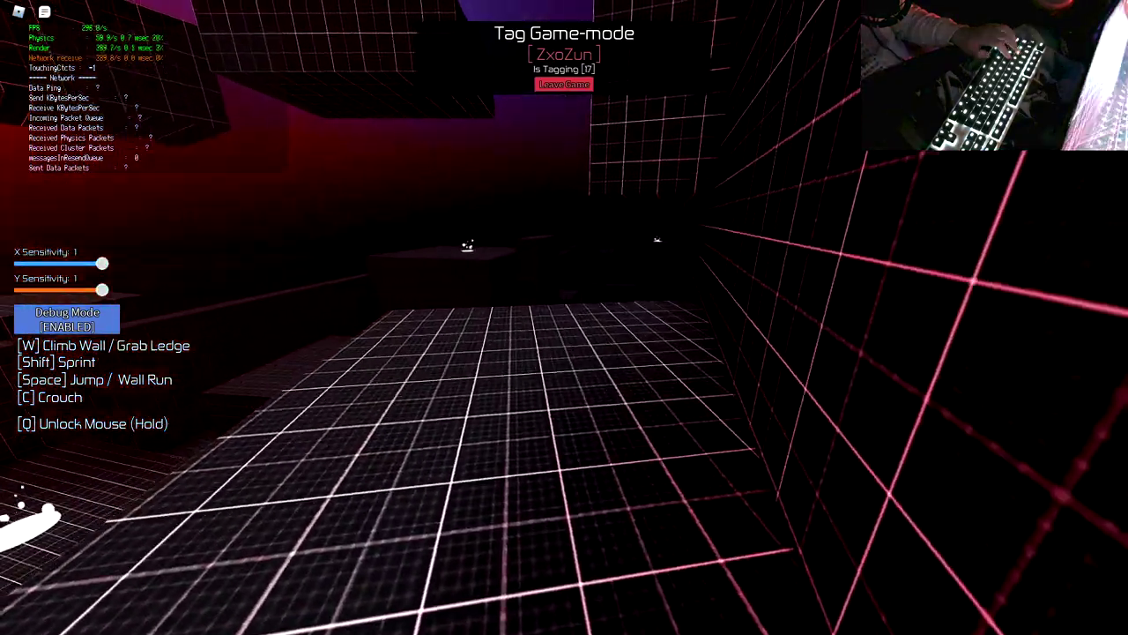
{"action": "key", "text": "w"}
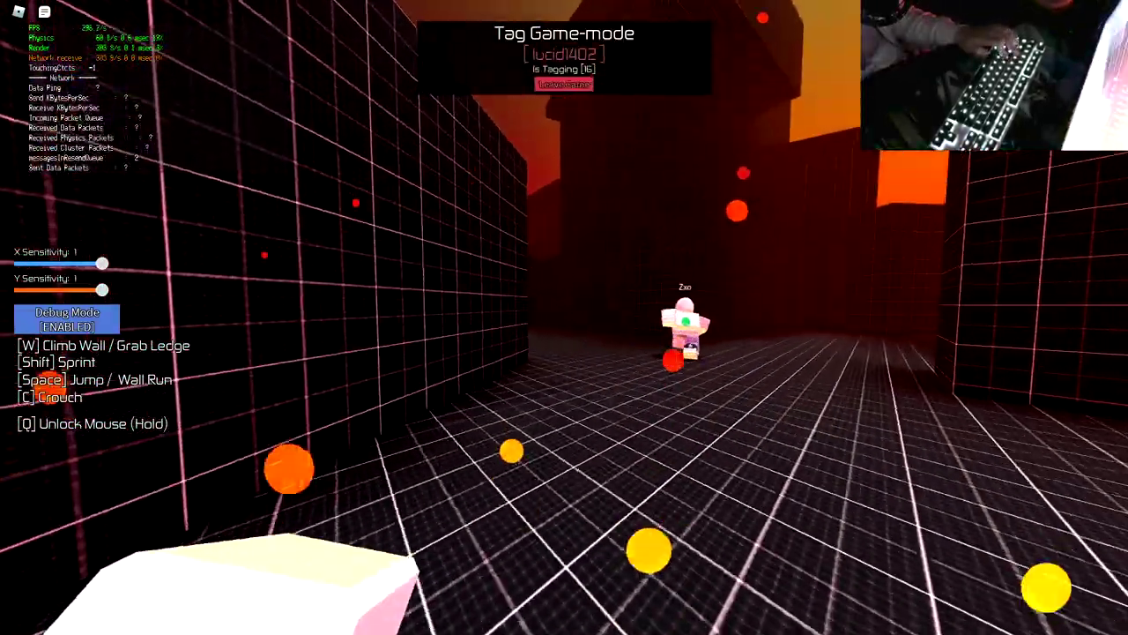
{"action": "key", "text": "space"}
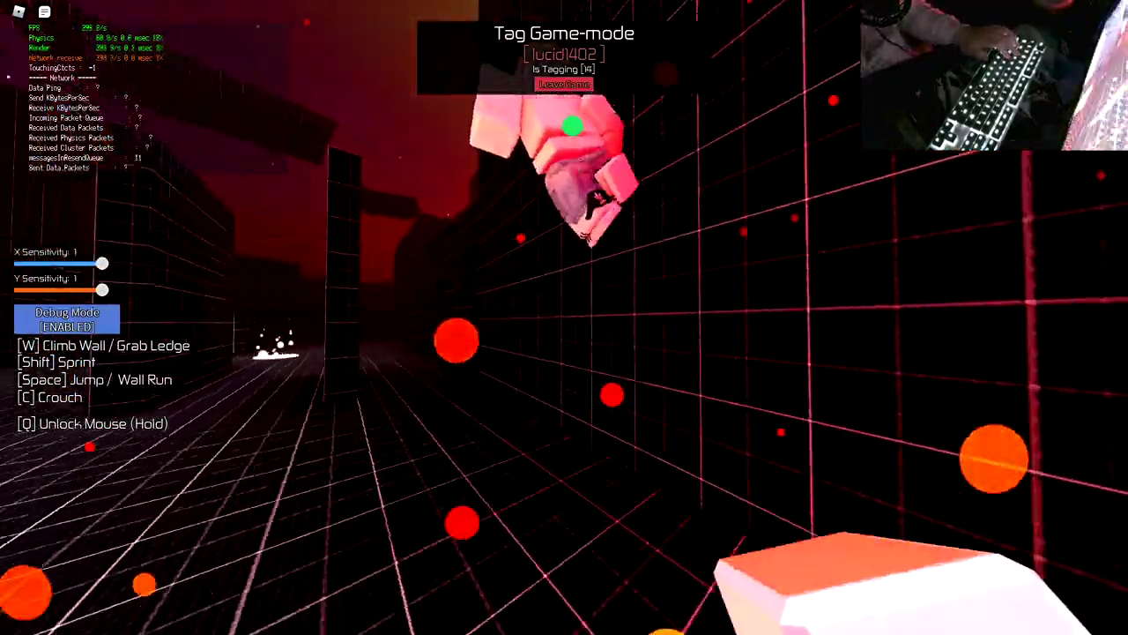
{"action": "key", "text": "w"}
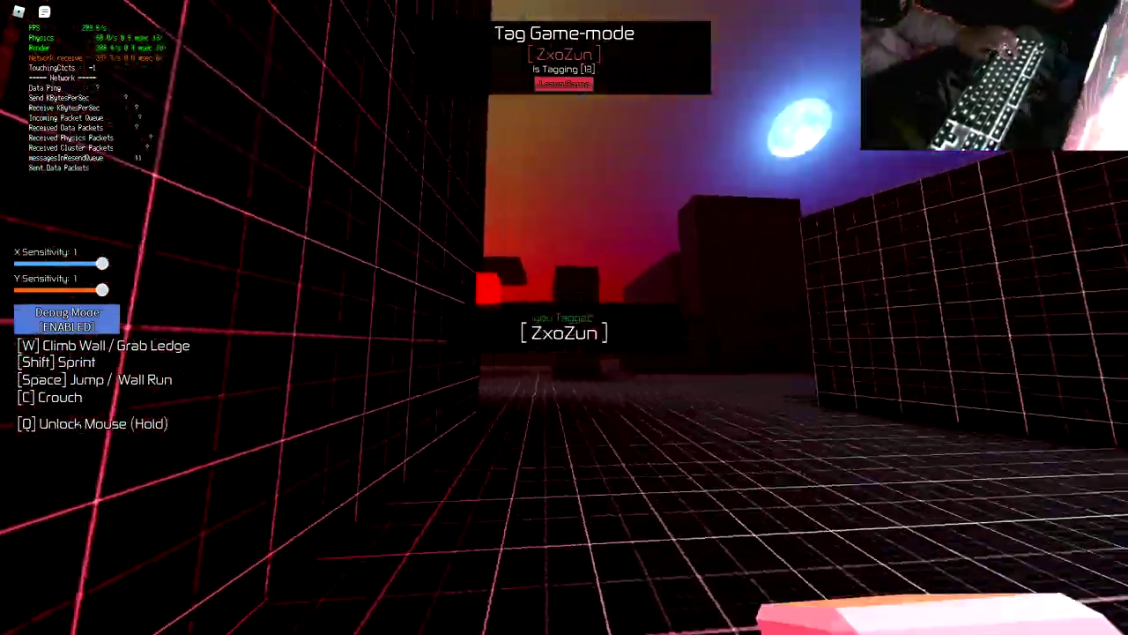
{"action": "key", "text": "space"}
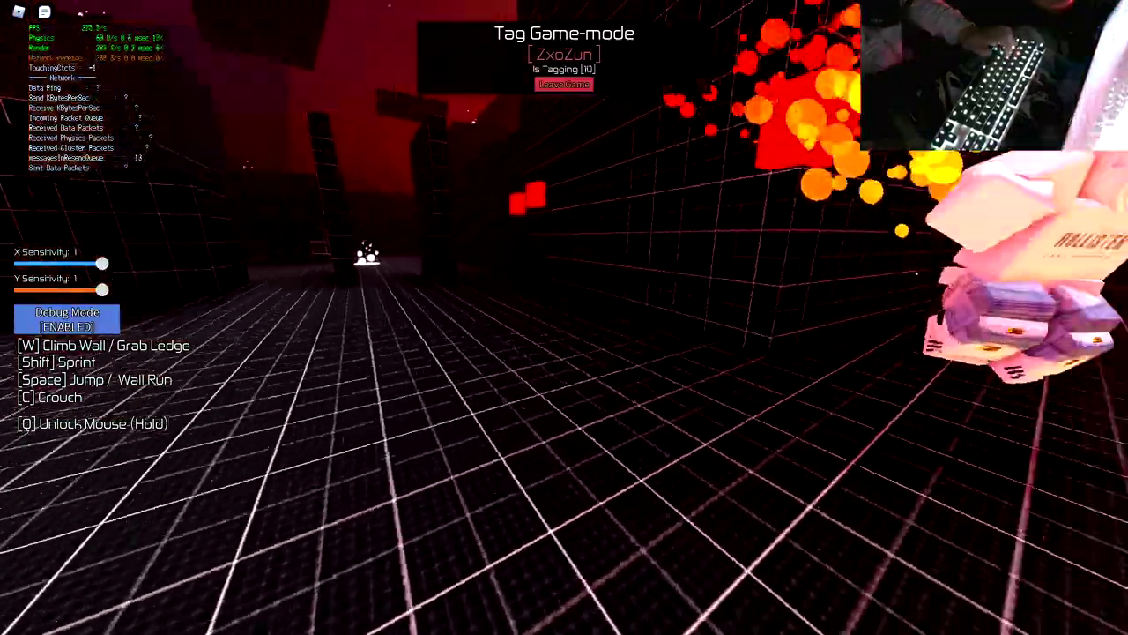
{"action": "key", "text": "w"}
{"action": "key", "text": "w"}
{"action": "key", "text": "w"}
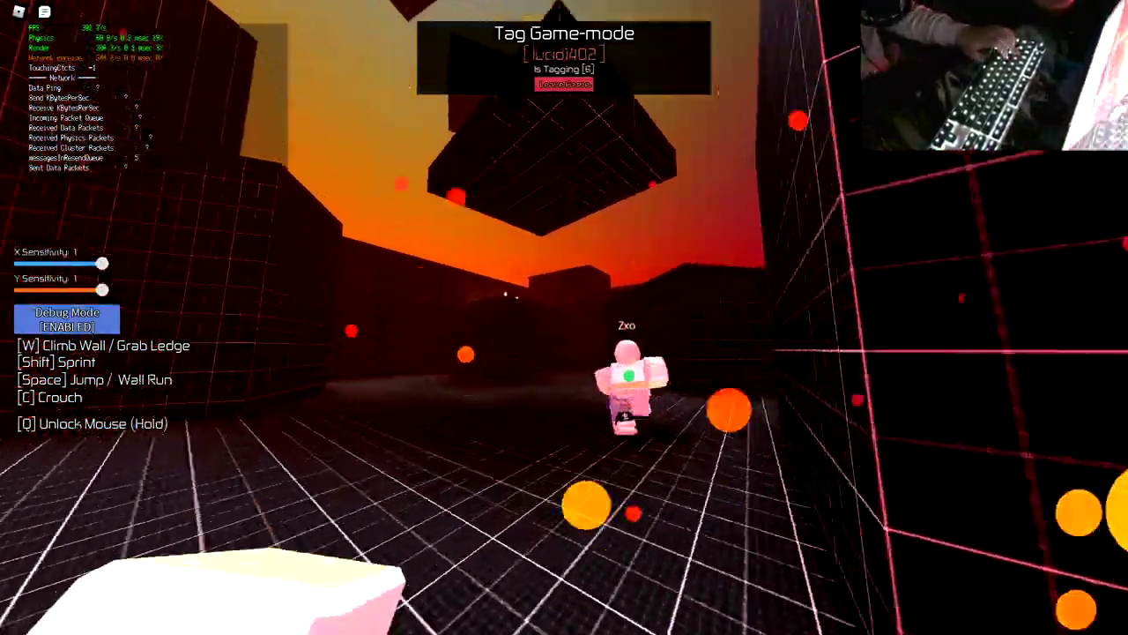
{"action": "key", "text": "w"}
{"action": "key", "text": "w"}
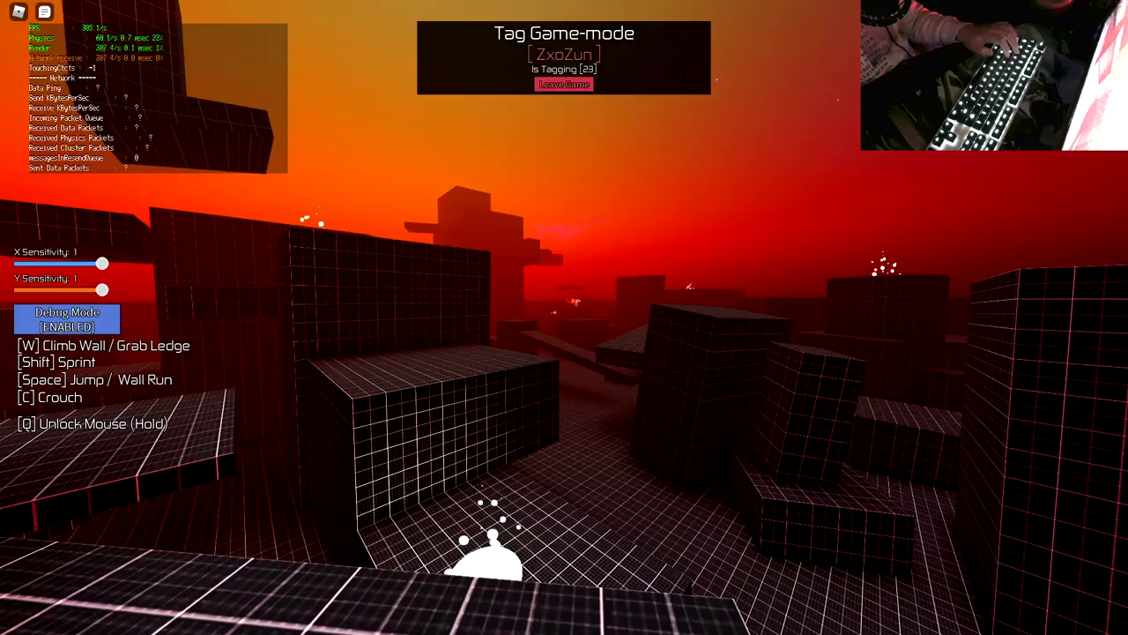
Step: Evade ZxoZun by wall-running up the red grid wall and running past the red block toward the cube
{"action": "key", "text": "w"}
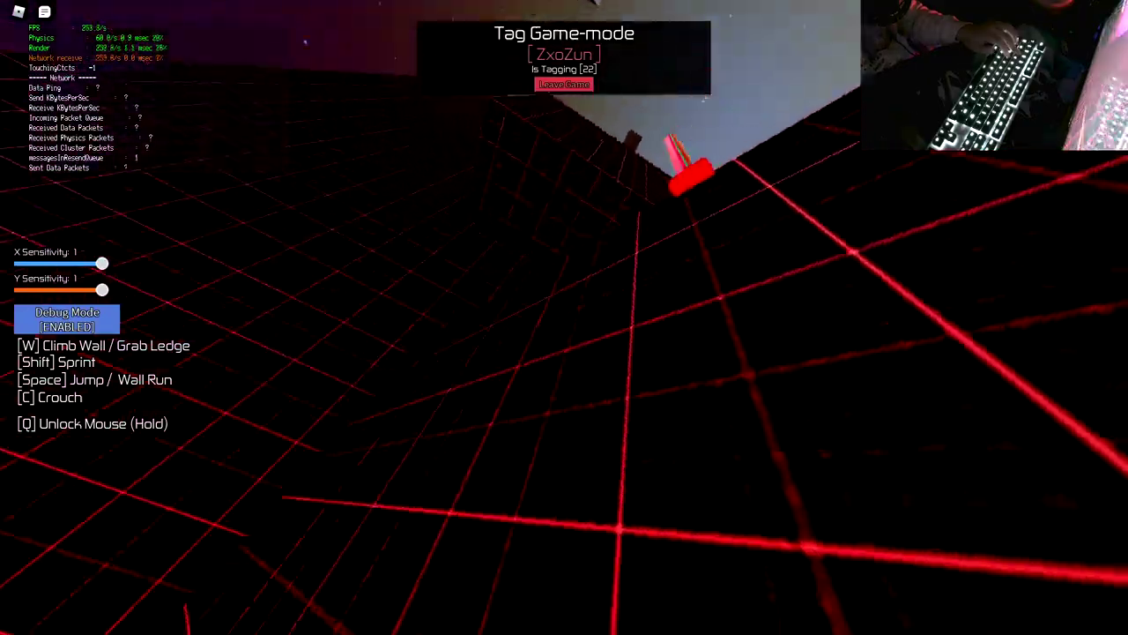
{"action": "key", "text": "space"}
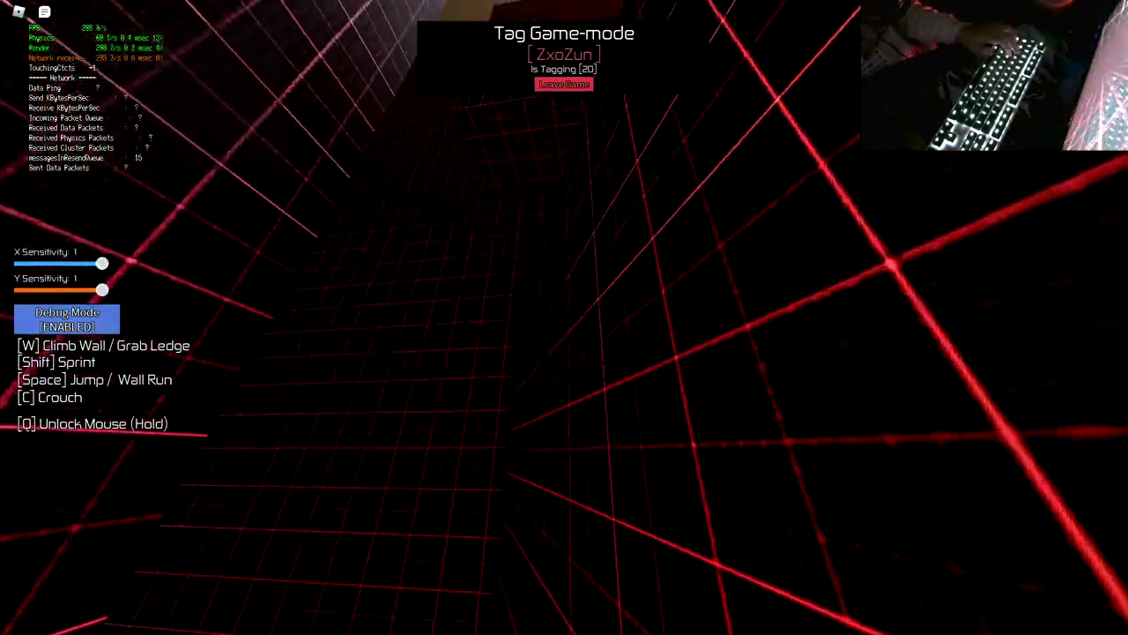
{"action": "key", "text": "w"}
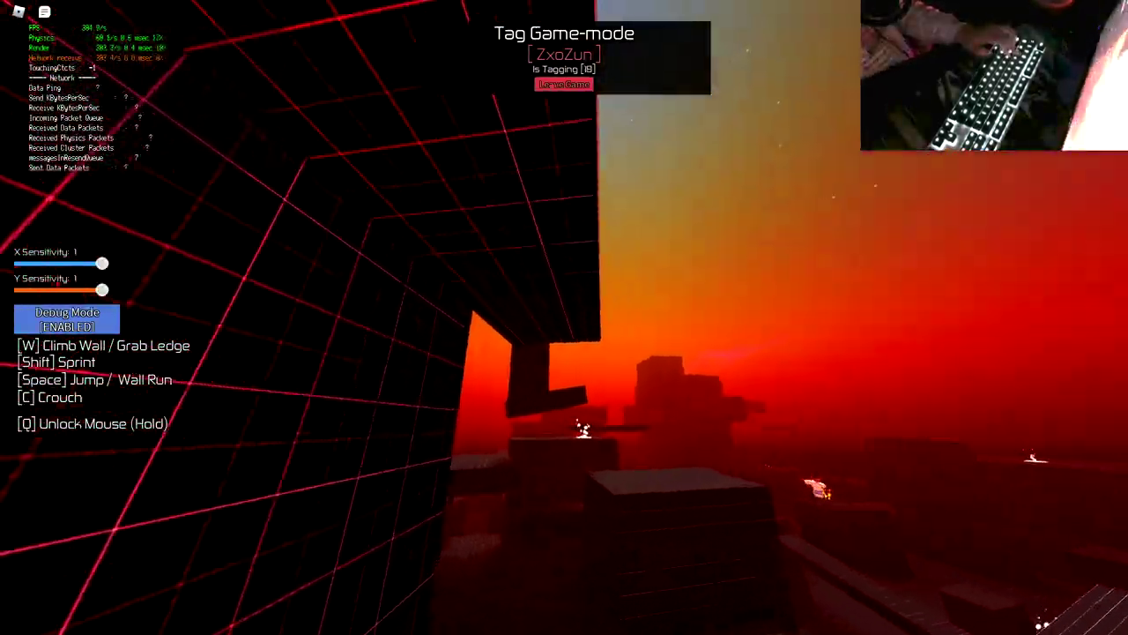
{"action": "key", "text": "w"}
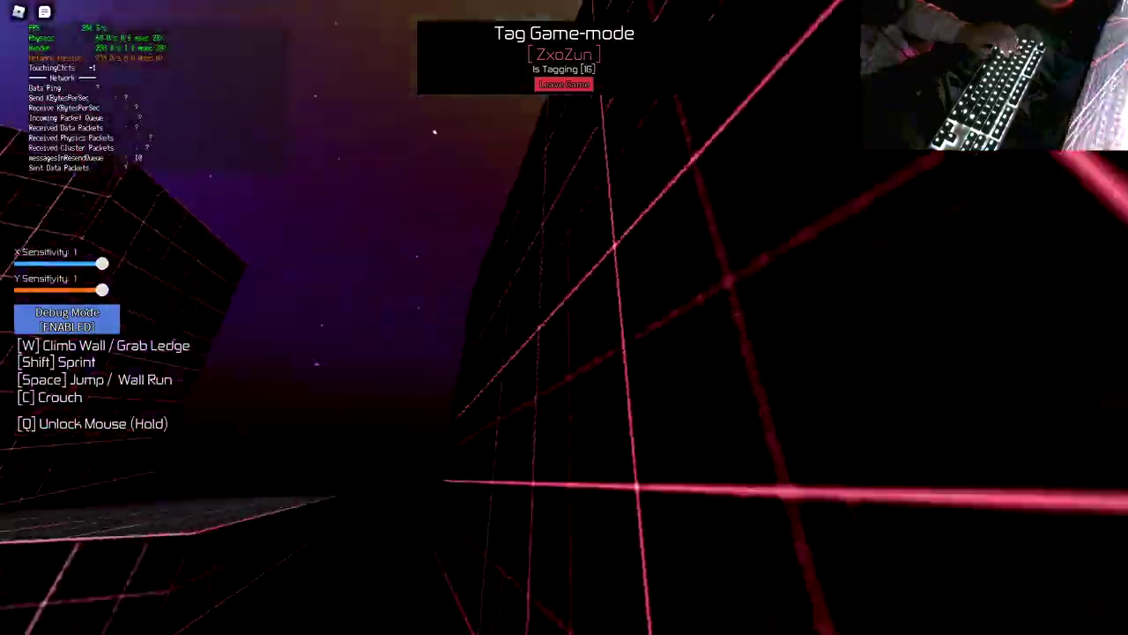
{"action": "key", "text": "w"}
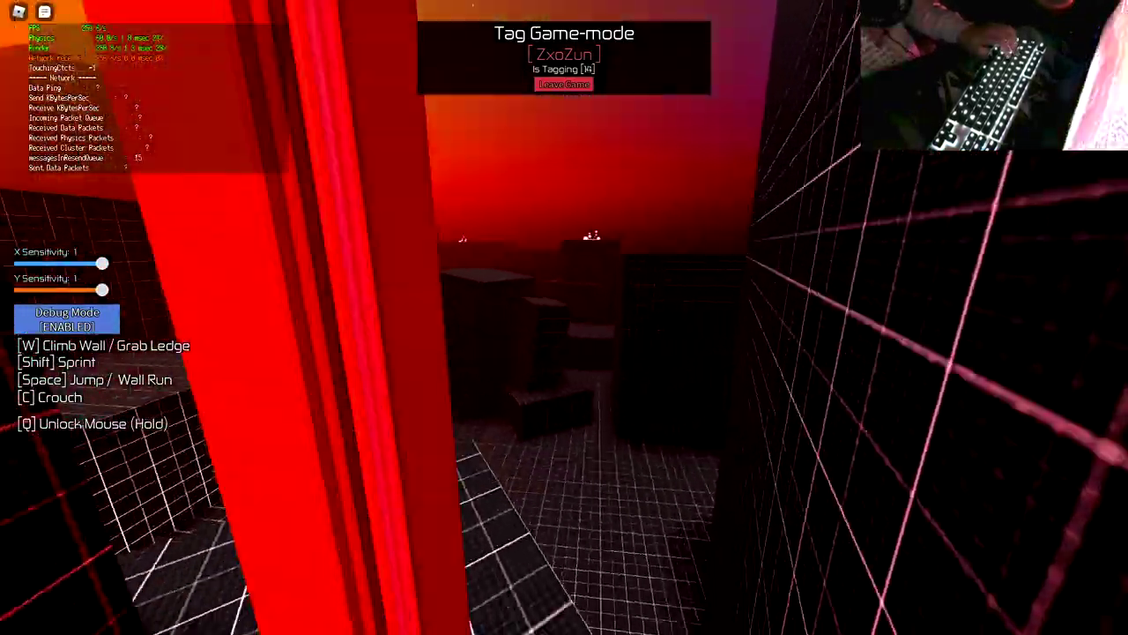
{"action": "key", "text": "w"}
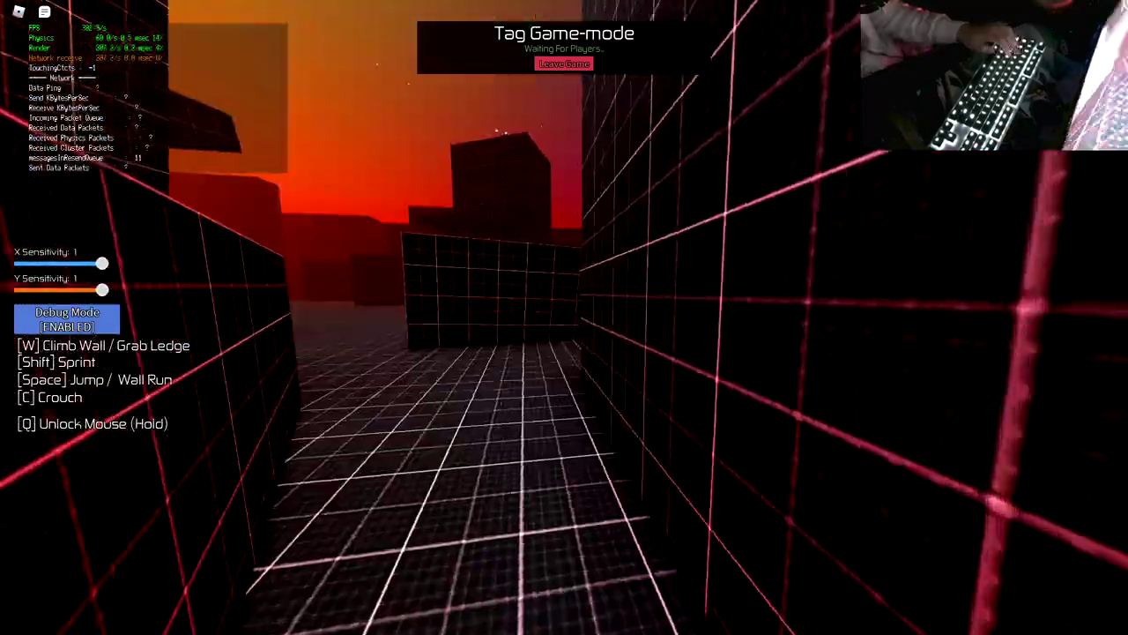
Step: Chase the other player along the walkway, tag them twice, then run from the tagger
{"action": "key", "text": "w"}
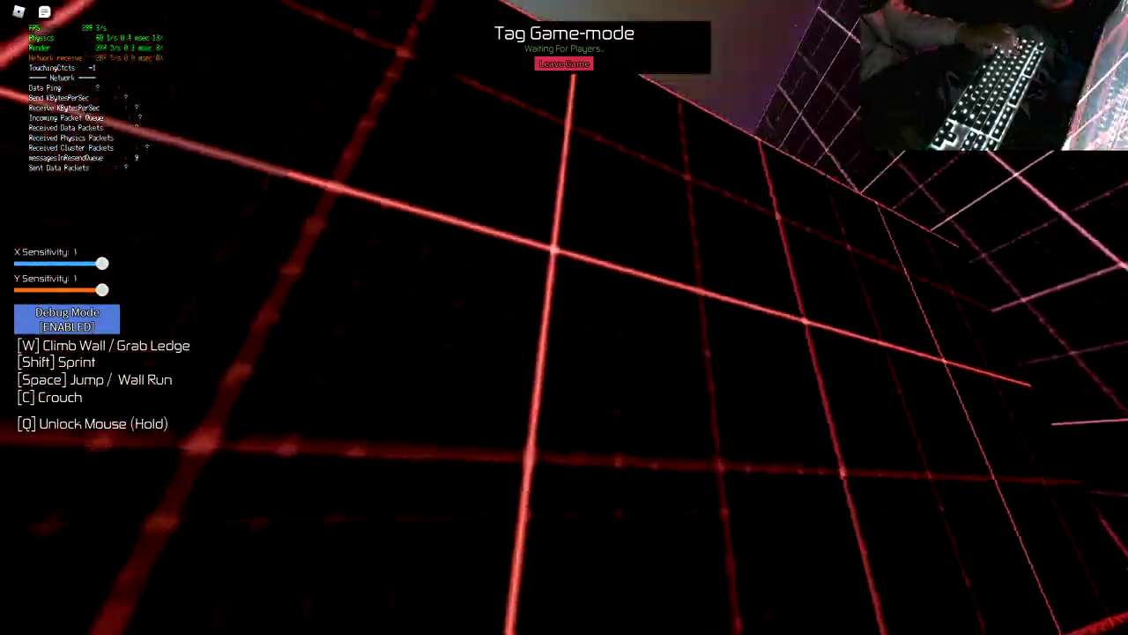
{"action": "key", "text": "w"}
{"action": "key", "text": "w"}
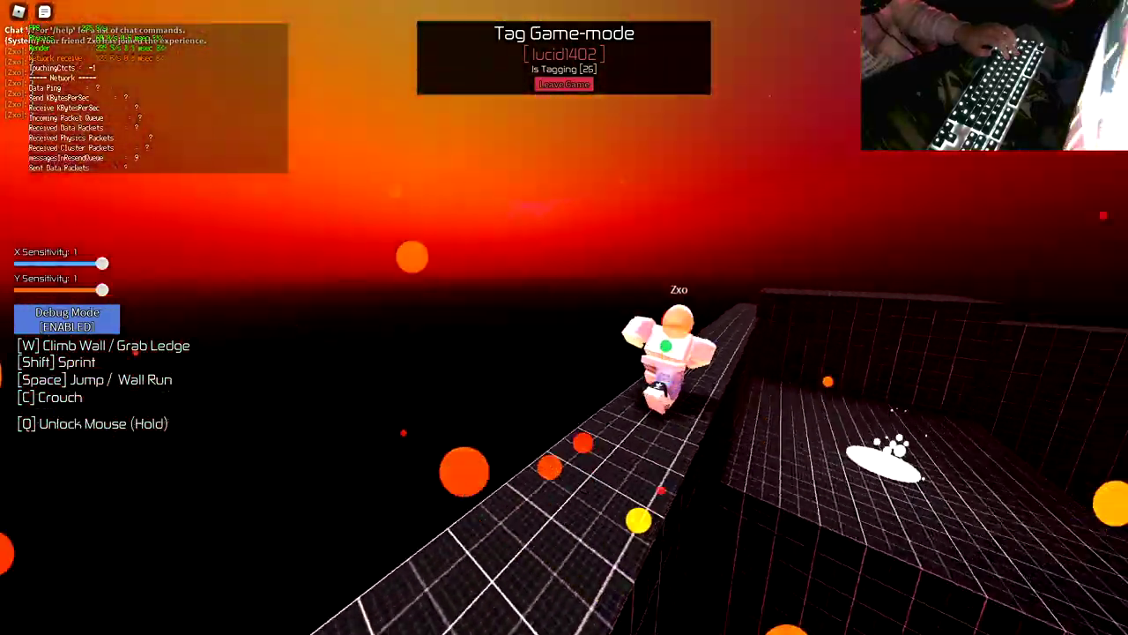
{"action": "key", "text": "w"}
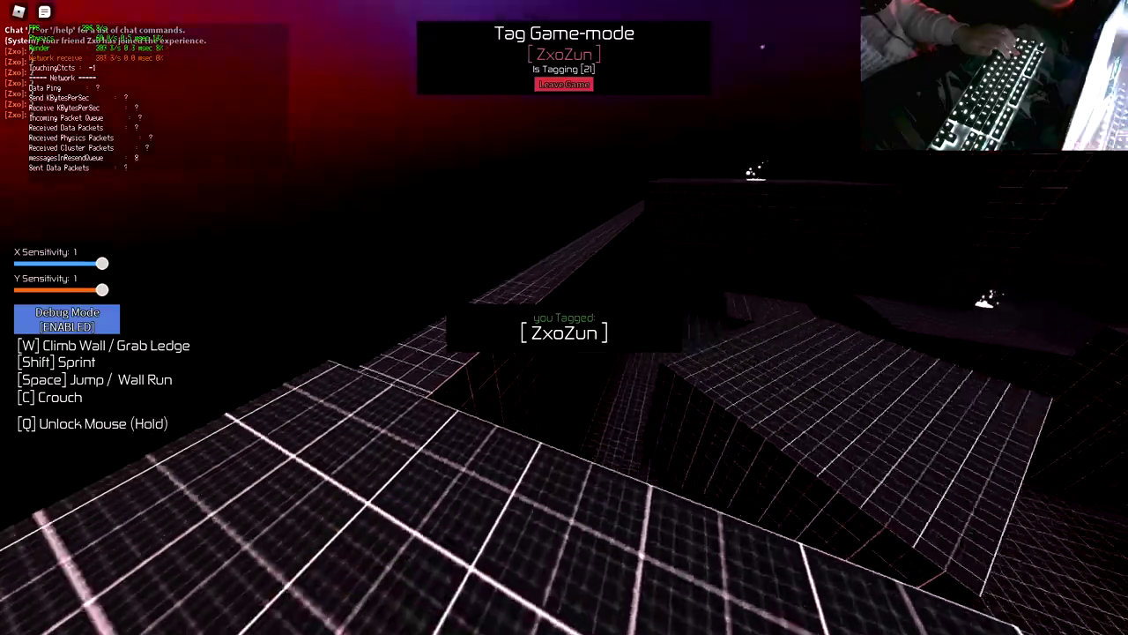
{"action": "key", "text": "w"}
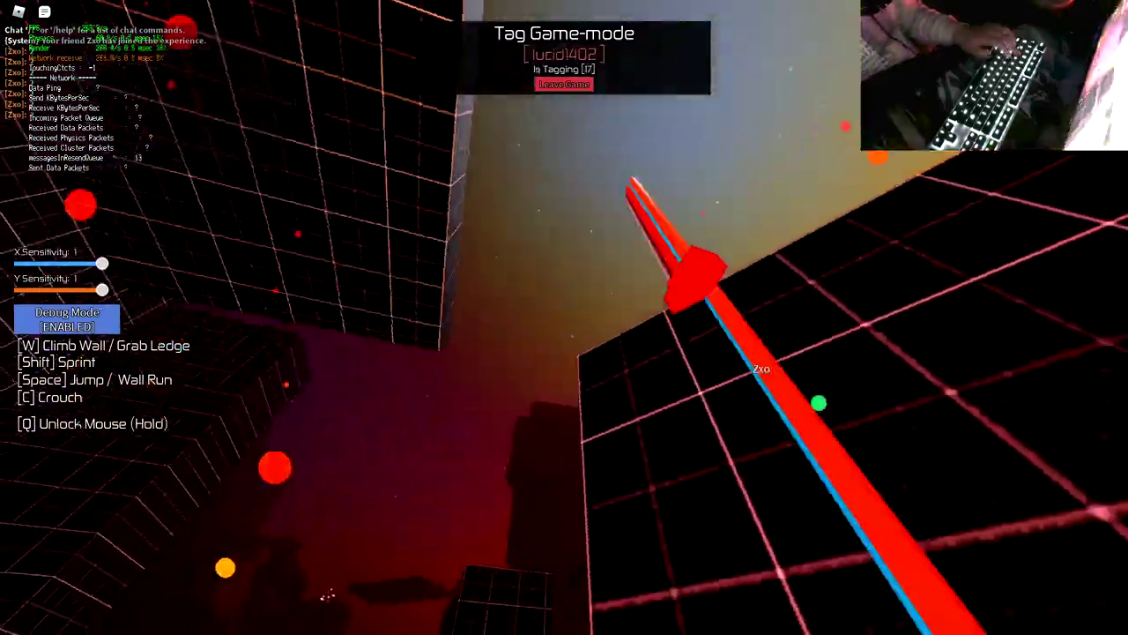
{"action": "key", "text": "w"}
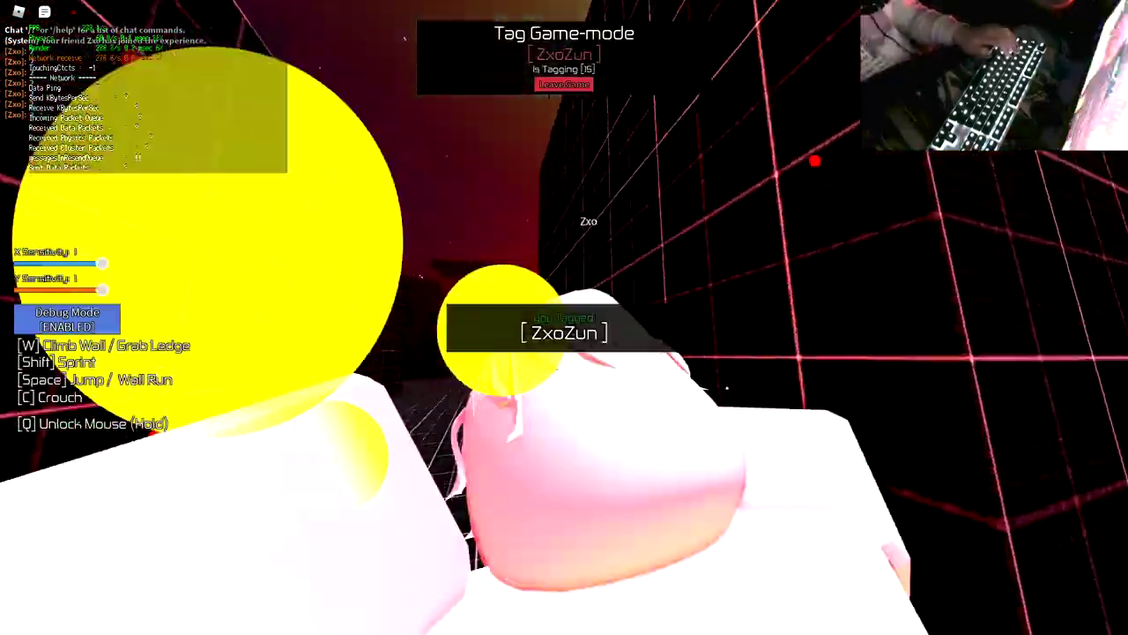
{"action": "key", "text": "w"}
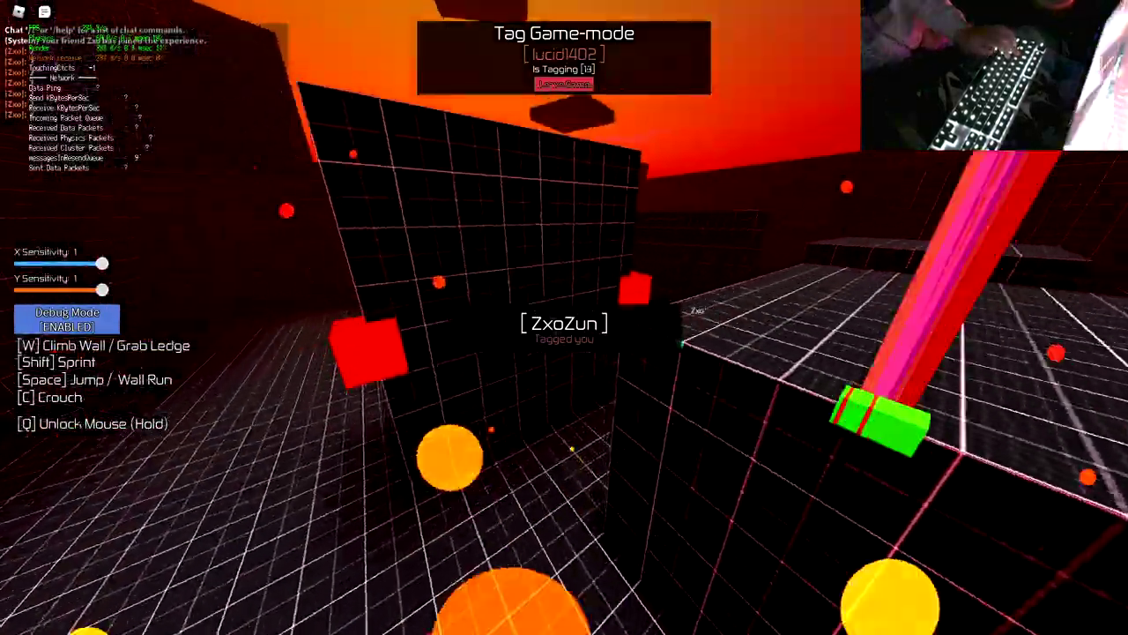
{"action": "key", "text": "w"}
{"action": "key", "text": "w"}
{"action": "key", "text": "w"}
{"action": "key", "text": "w"}
{"action": "key", "text": "w"}
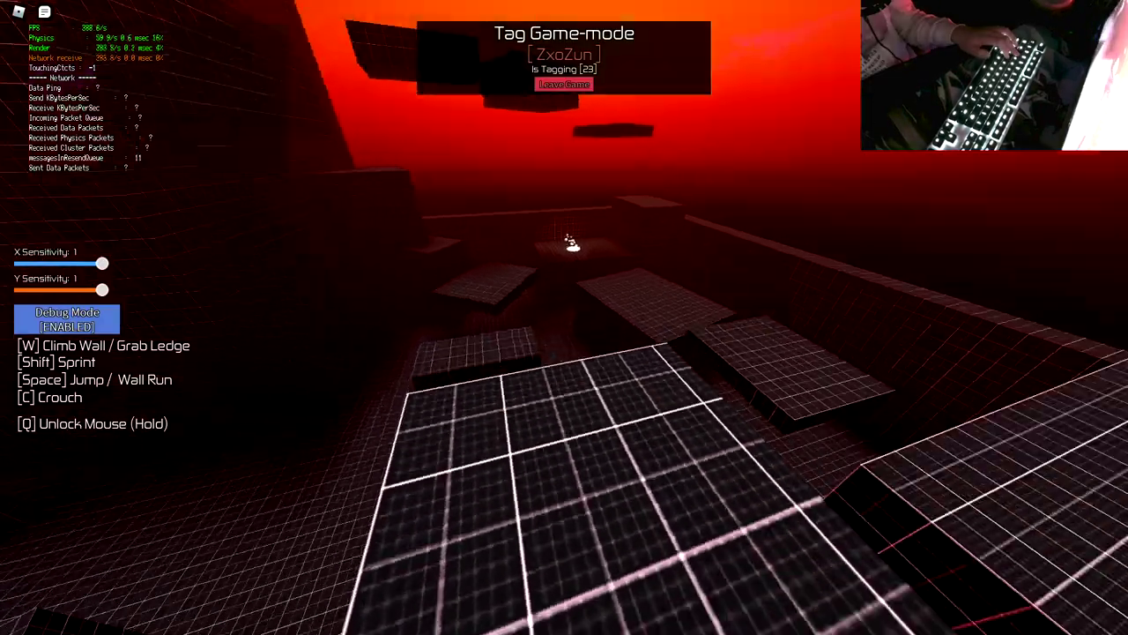
Step: Flee from the tagger across the grid arena toward the red-lit wall
{"action": "key", "text": "w"}
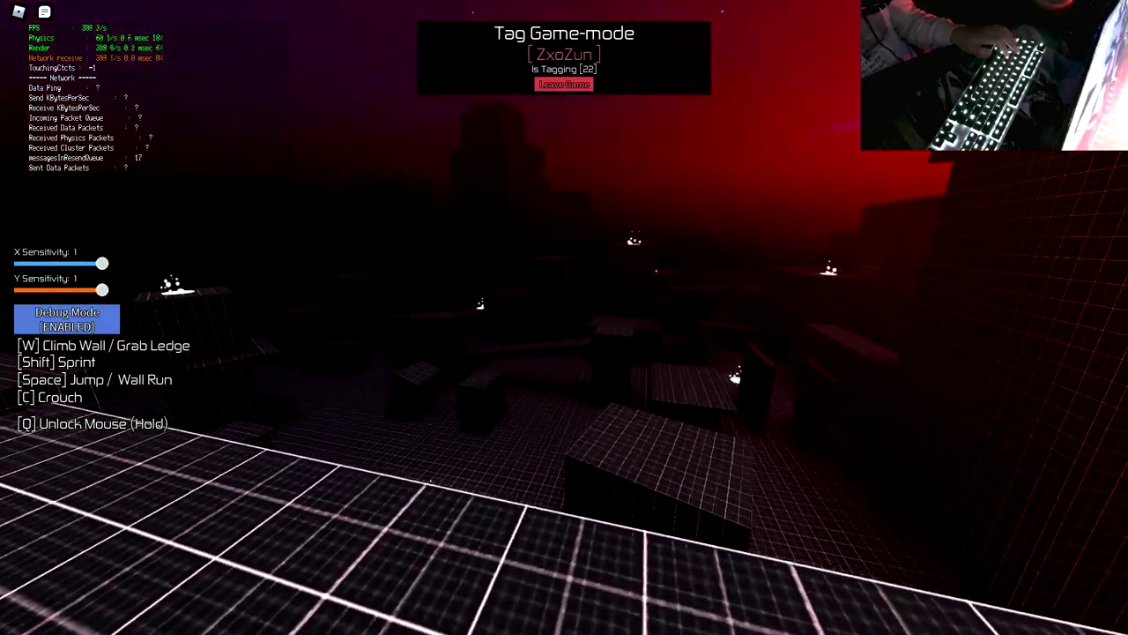
{"action": "key", "text": "w"}
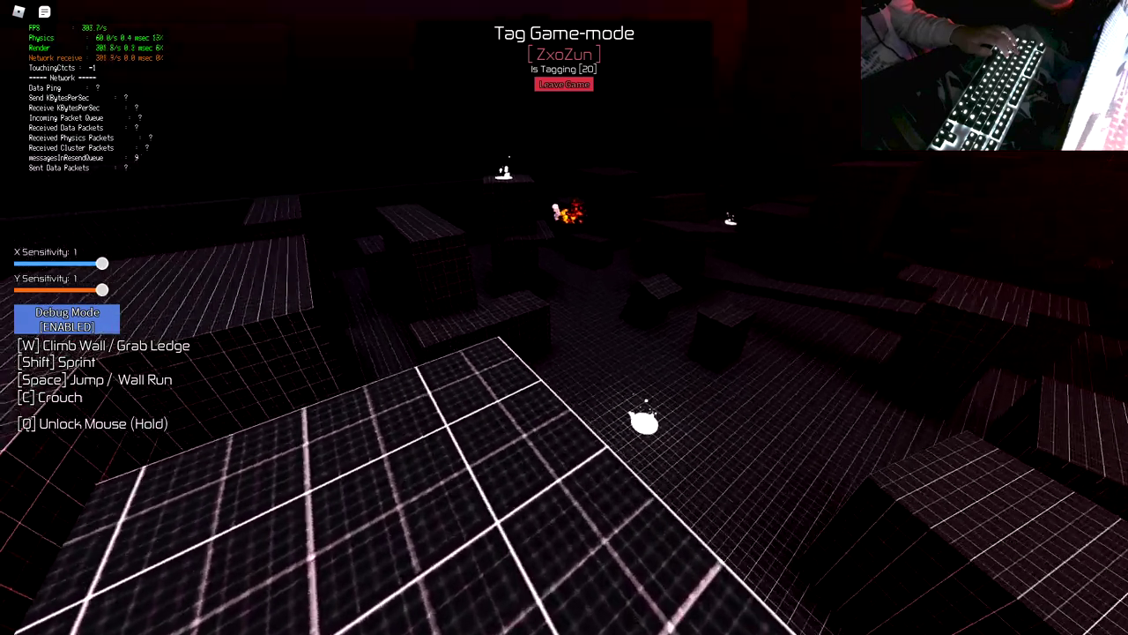
{"action": "key", "text": "w"}
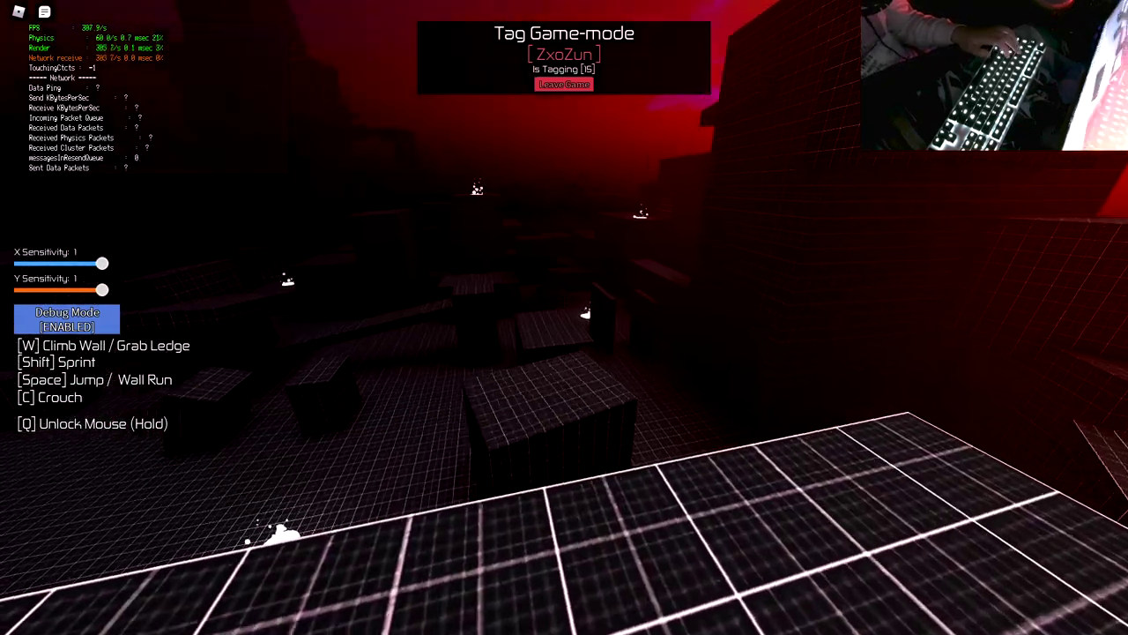
{"action": "key", "text": "w"}
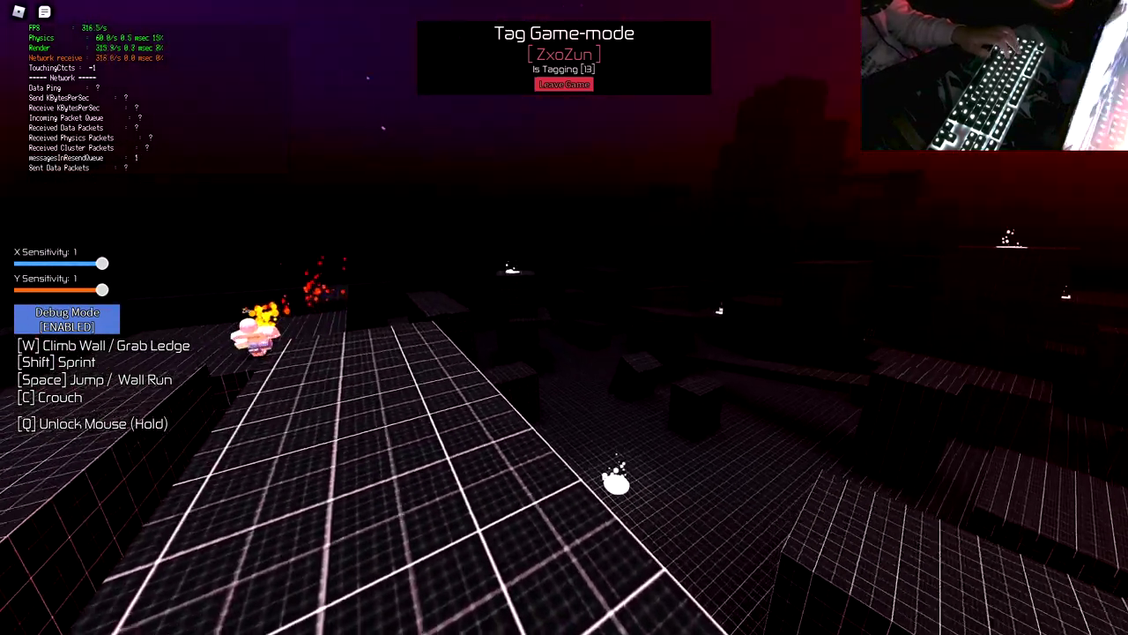
{"action": "key", "text": "w"}
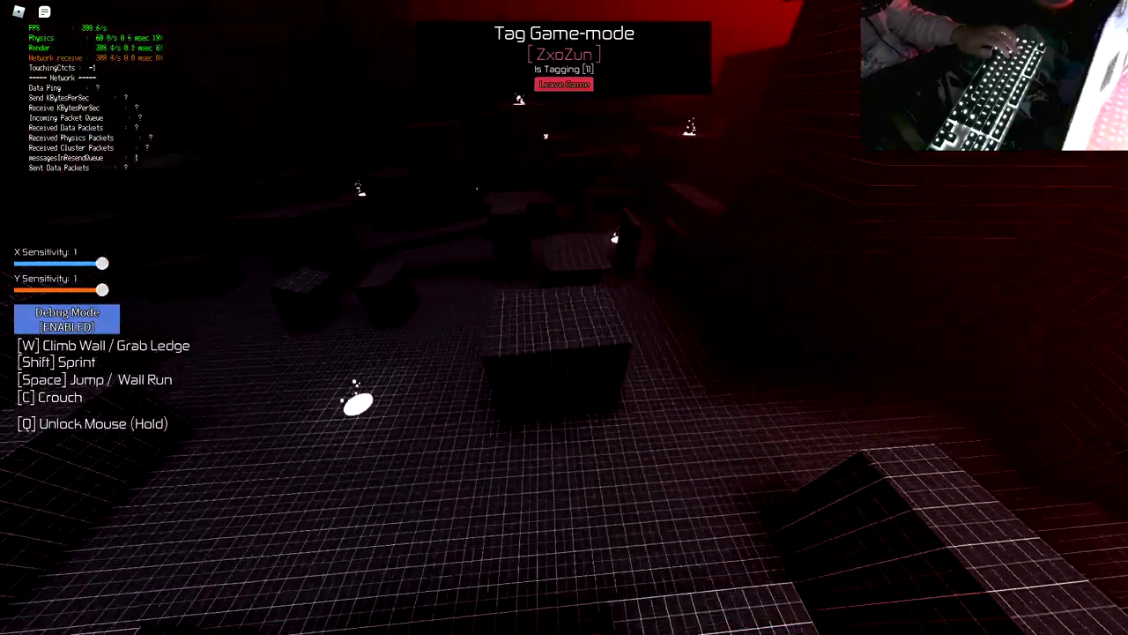
{"action": "key", "text": "w"}
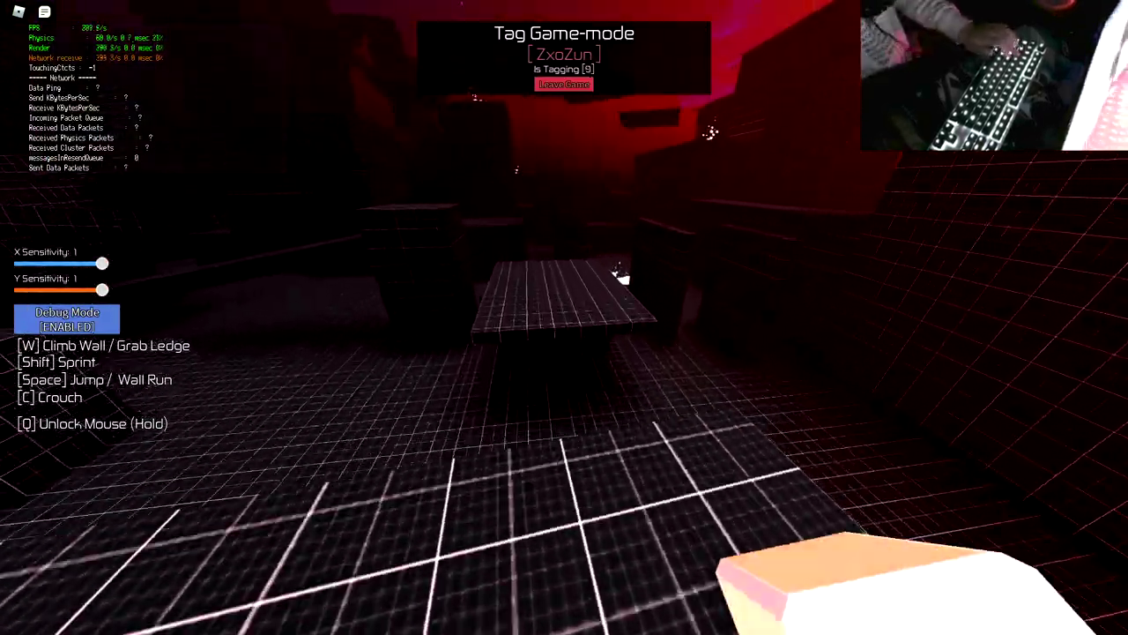
Step: Once tagged, pursue the other player between the walls toward the red sky
{"action": "key", "text": "w"}
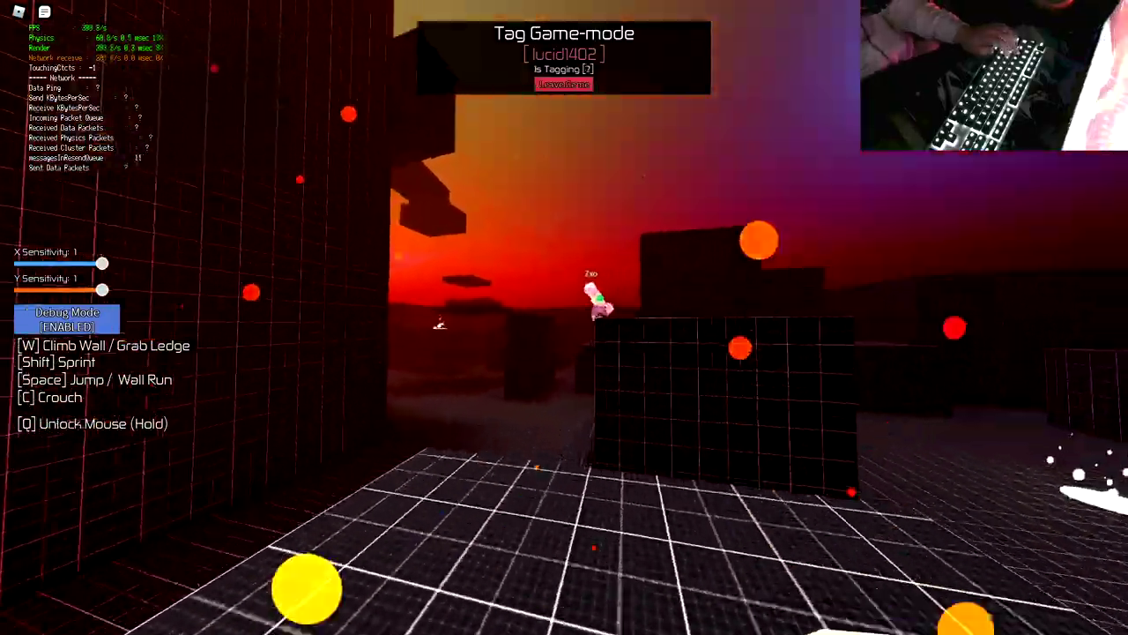
{"action": "key", "text": "w"}
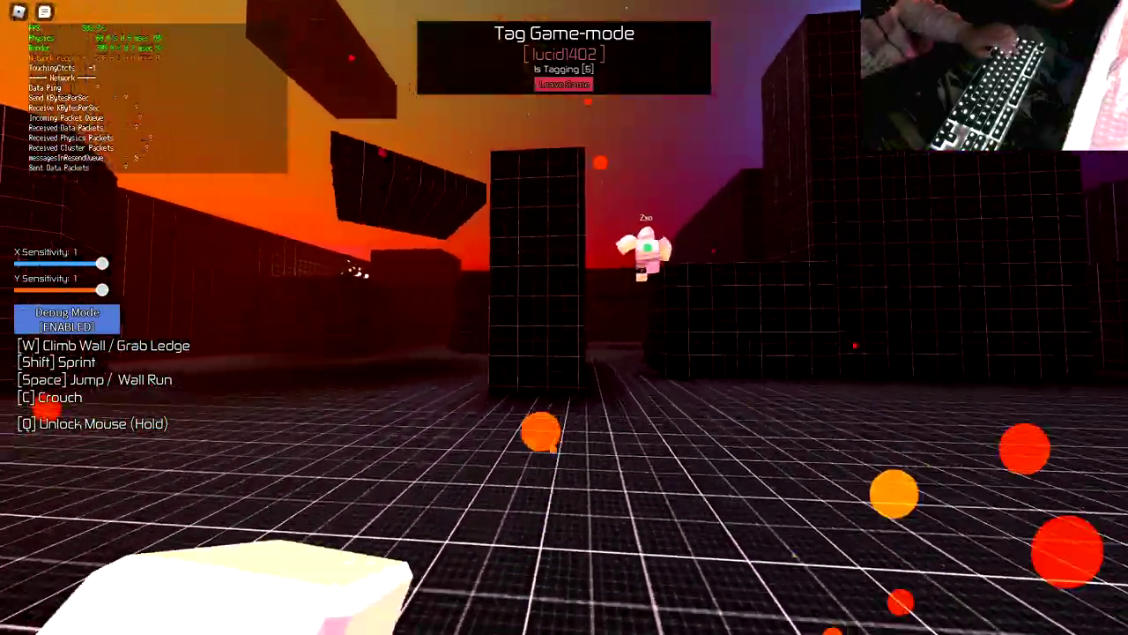
{"action": "key", "text": "w"}
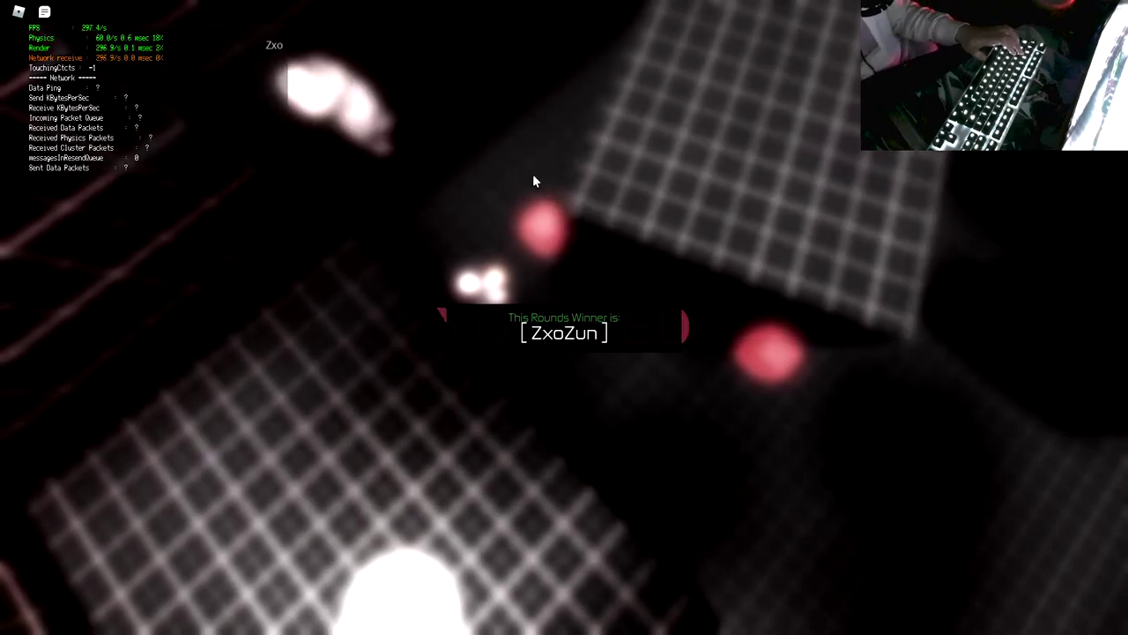
Step: Climb the gridded wall to its top and leap off the ledge toward another wall
{"action": "key", "text": "w"}
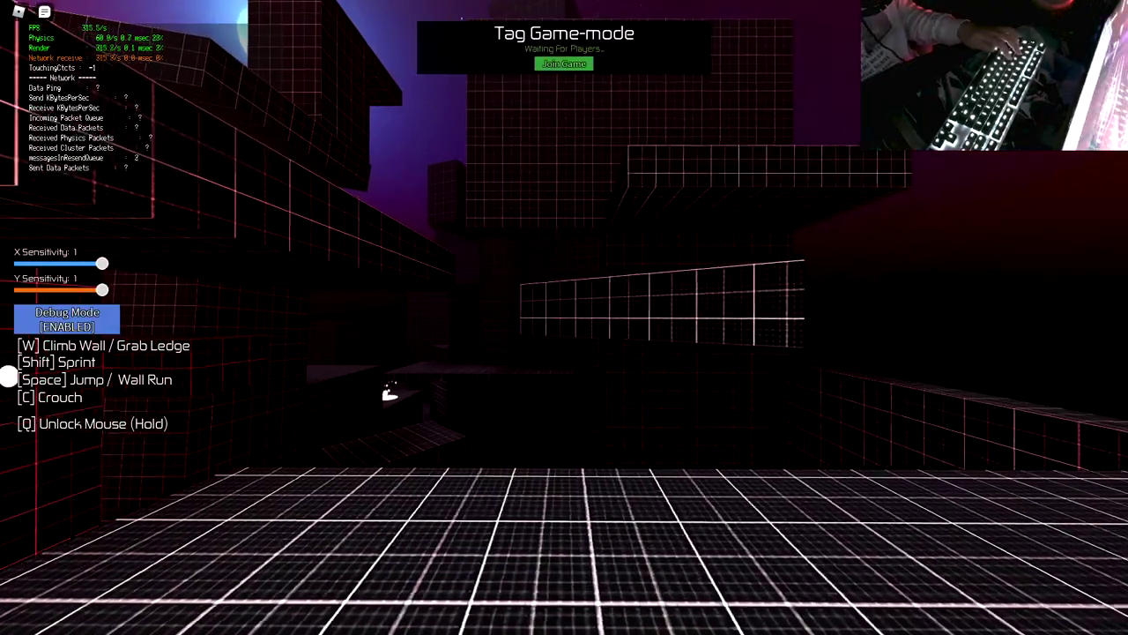
{"action": "key", "text": "w"}
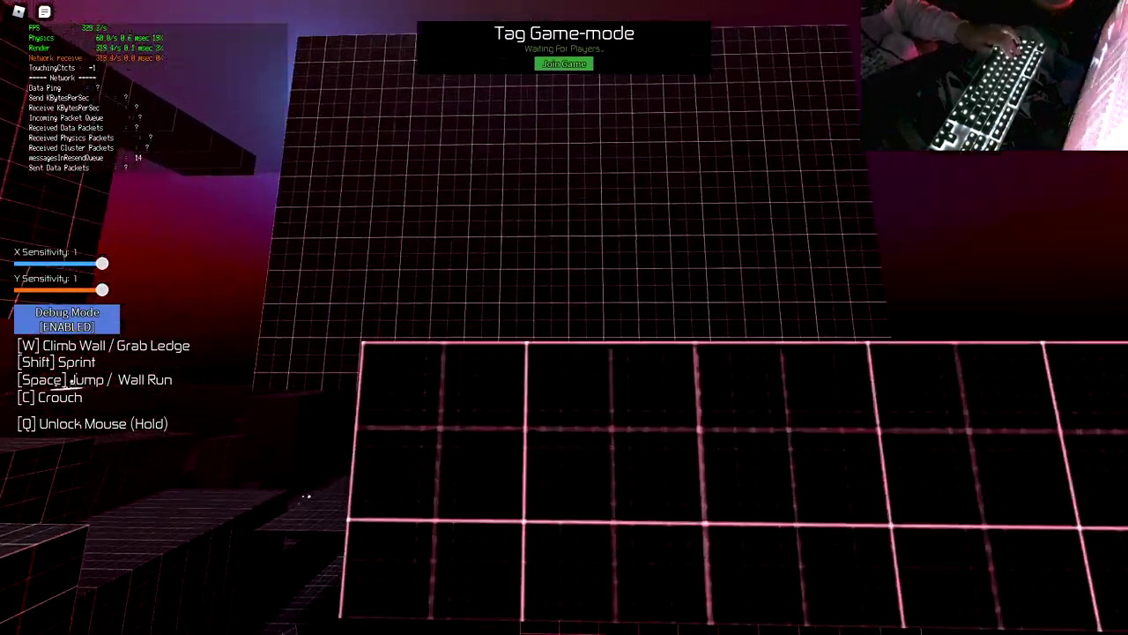
{"action": "key", "text": "w"}
{"action": "key", "text": "w"}
{"action": "key", "text": "w"}
{"action": "key", "text": "w"}
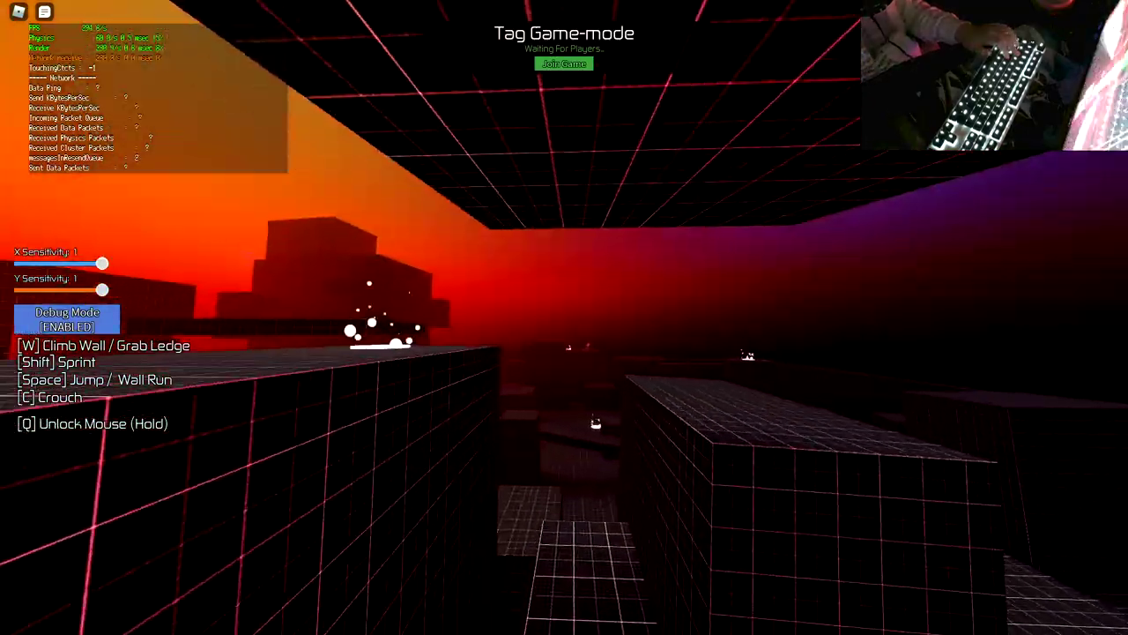